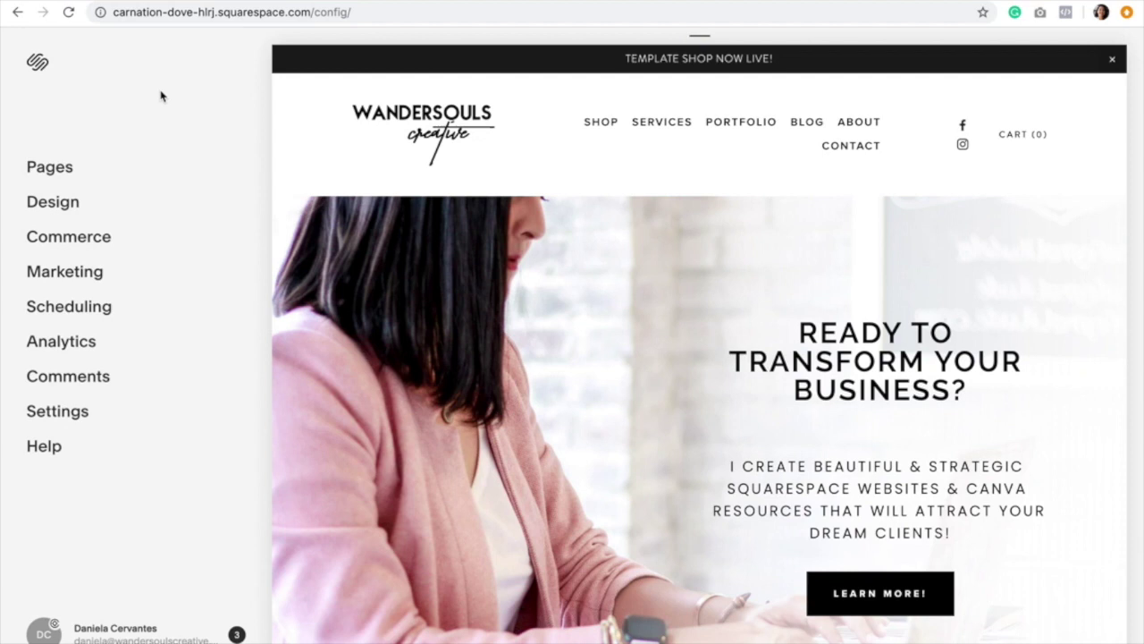
Open the Pages panel and bring up the Create New Page chooser for Primary Navigation
click(42, 174)
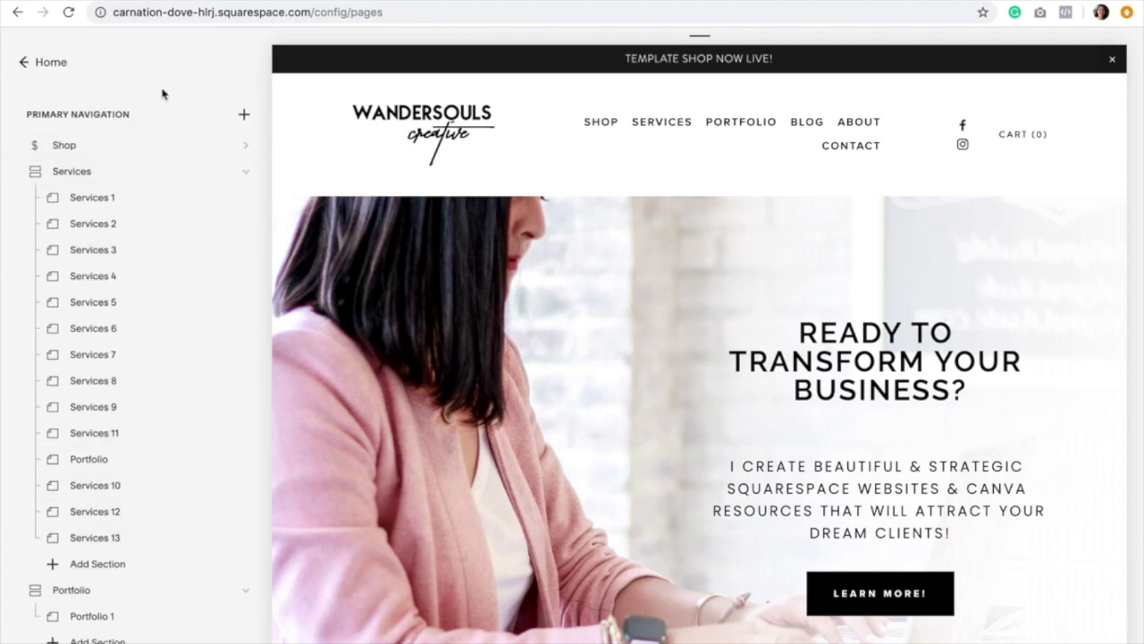
click(244, 115)
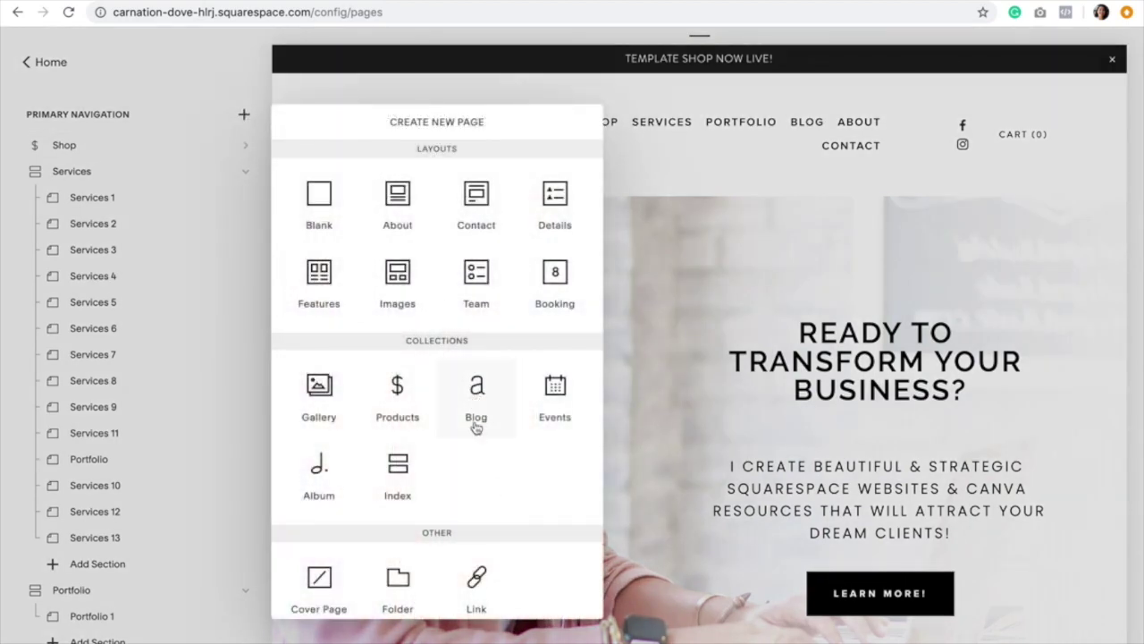
Dismiss the new-page chooser and scroll the page list down to the unlinked Blog page
click(229, 79)
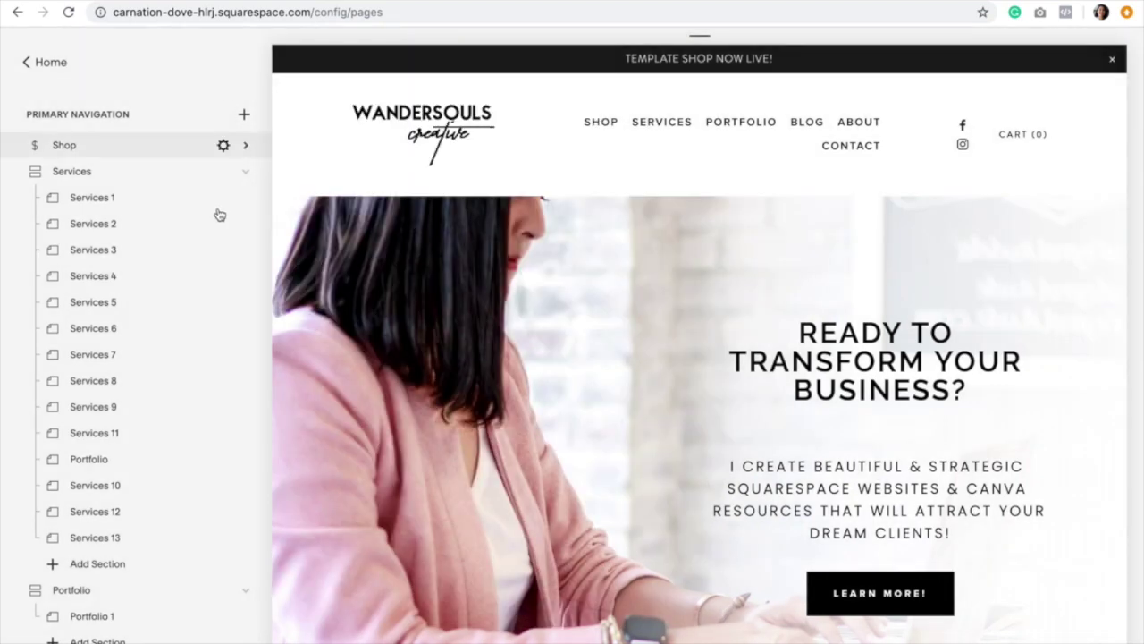
scroll(217, 213, down, 5)
scroll(219, 215, down, 6)
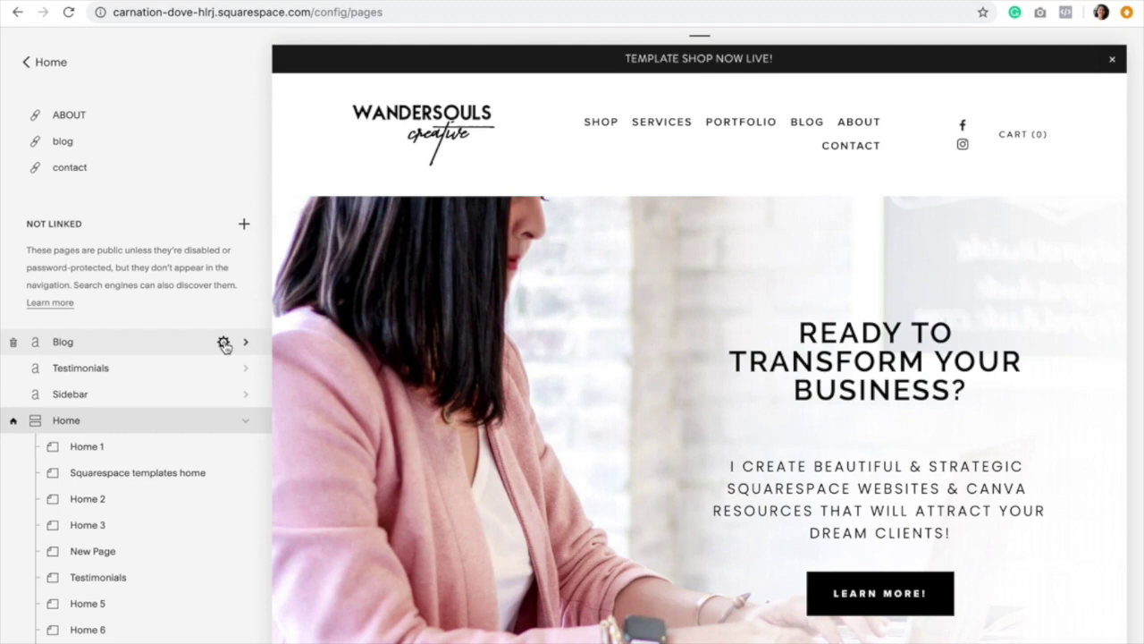
Open the Blog's settings to review its title, navigation title and /blog slug, then go to SEO
click(223, 344)
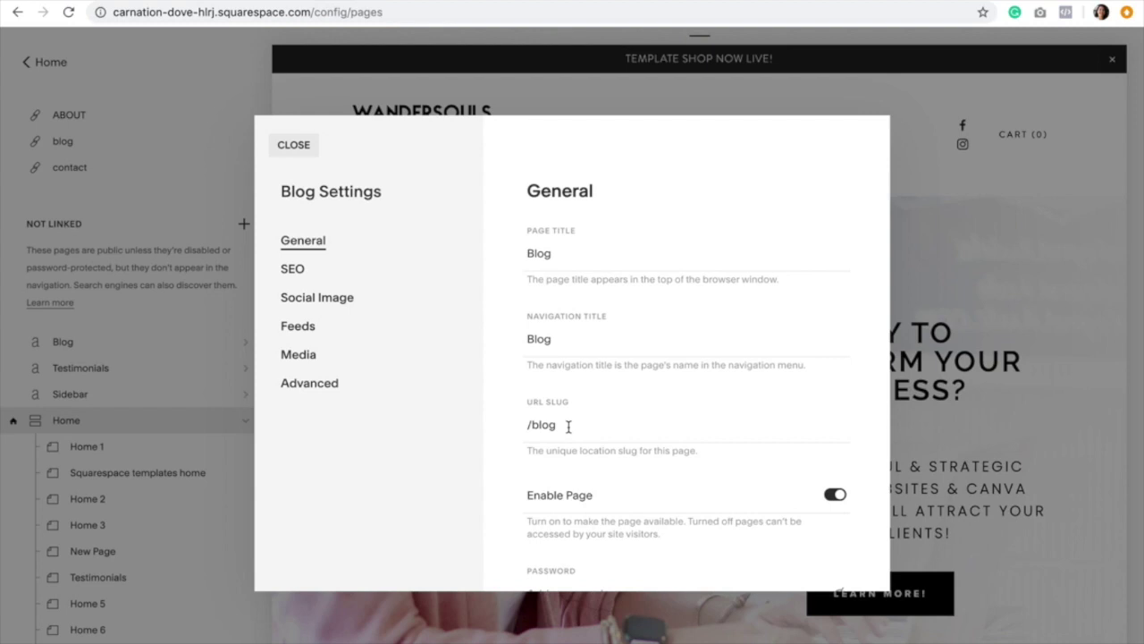
scroll(568, 426, down, 5)
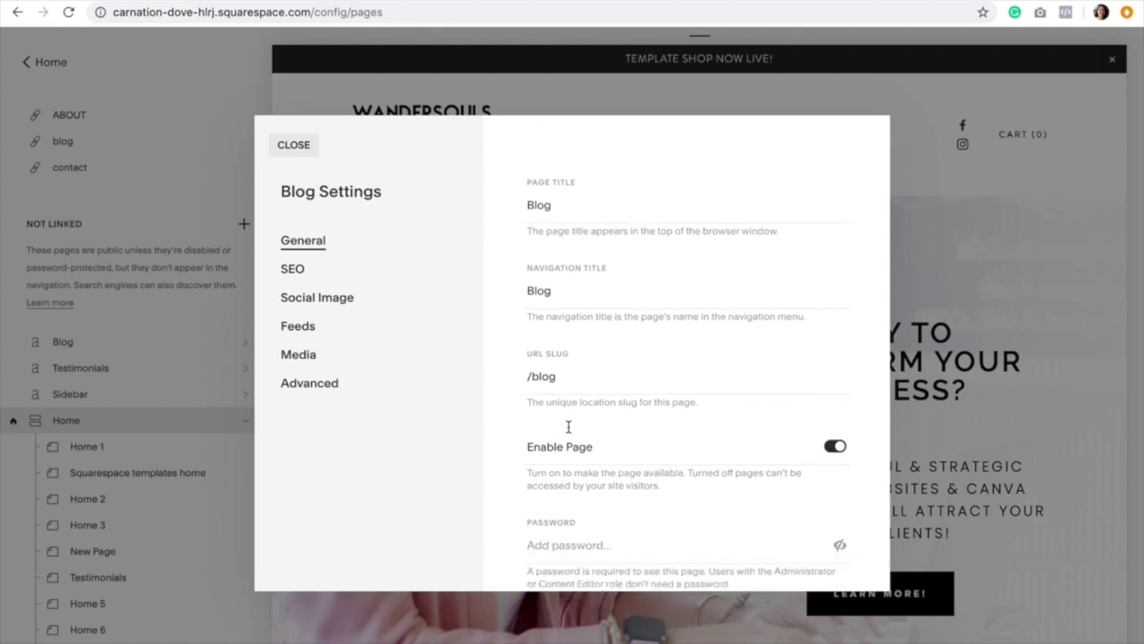
scroll(567, 426, up, 5)
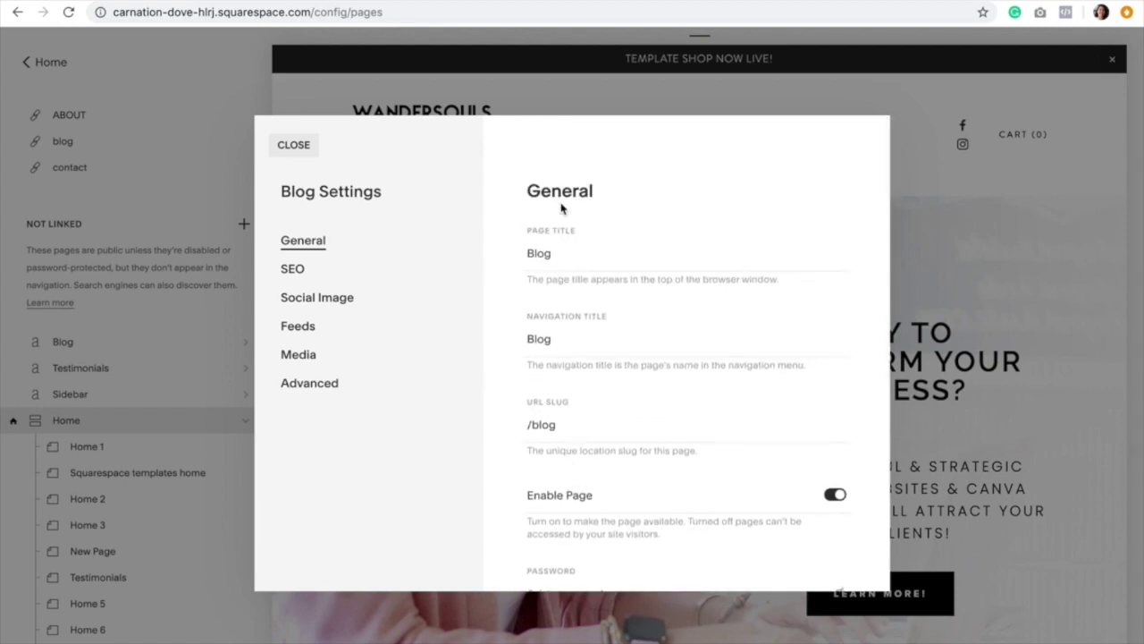
click(294, 270)
Review the Blog's search results preview and SEO description, then move to the Advanced section
scroll(674, 327, down, 3)
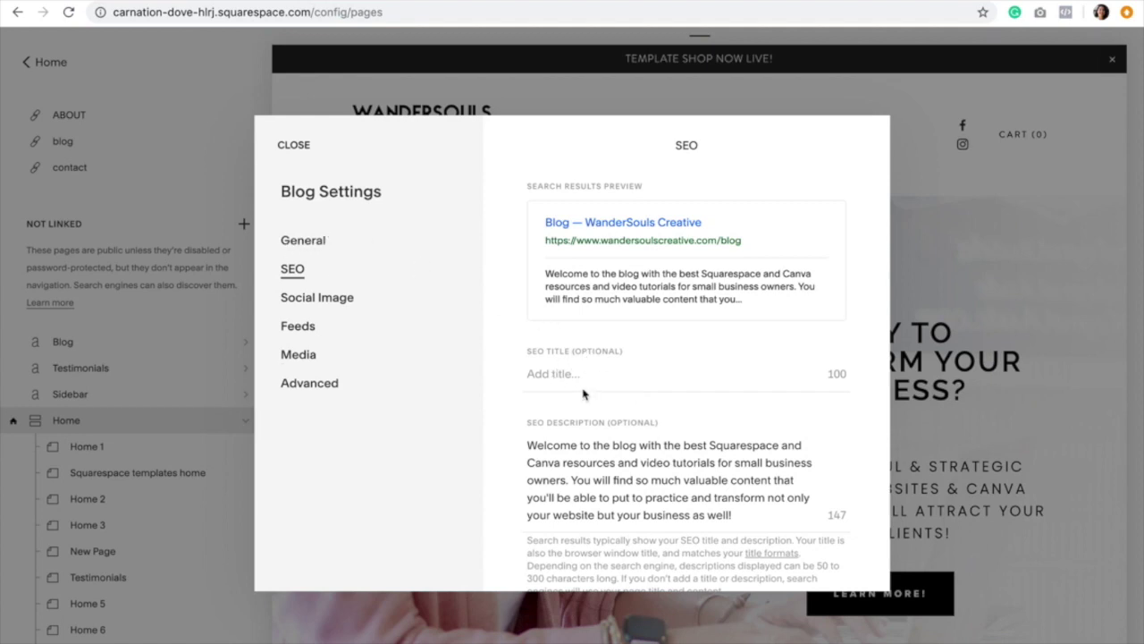
scroll(590, 371, up, 1)
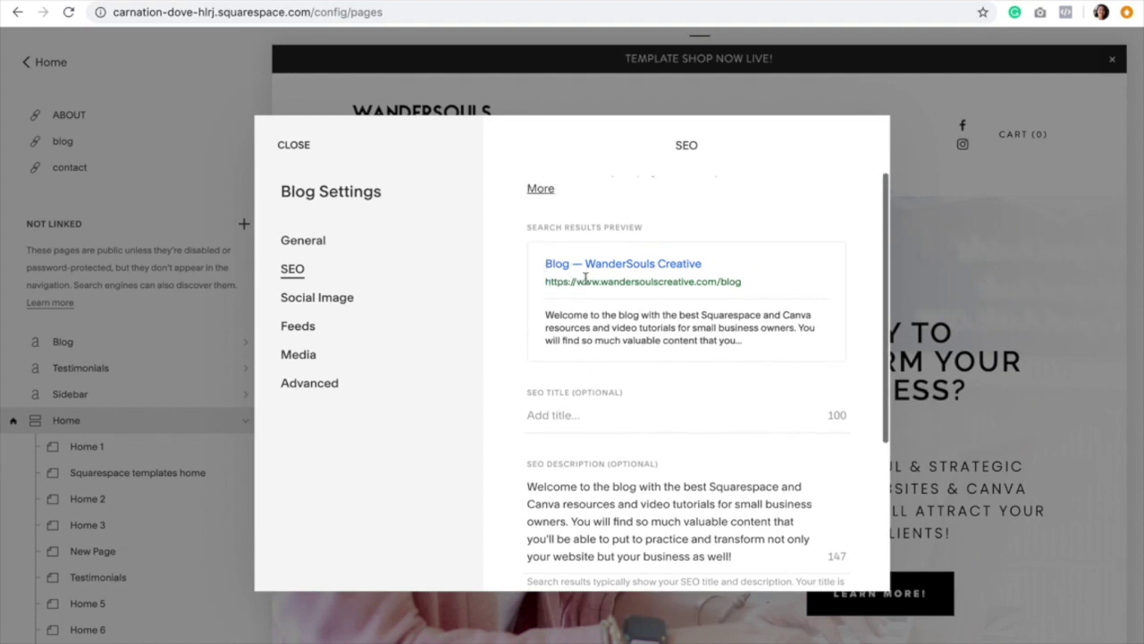
scroll(604, 383, down, 1)
scroll(605, 383, down, 2)
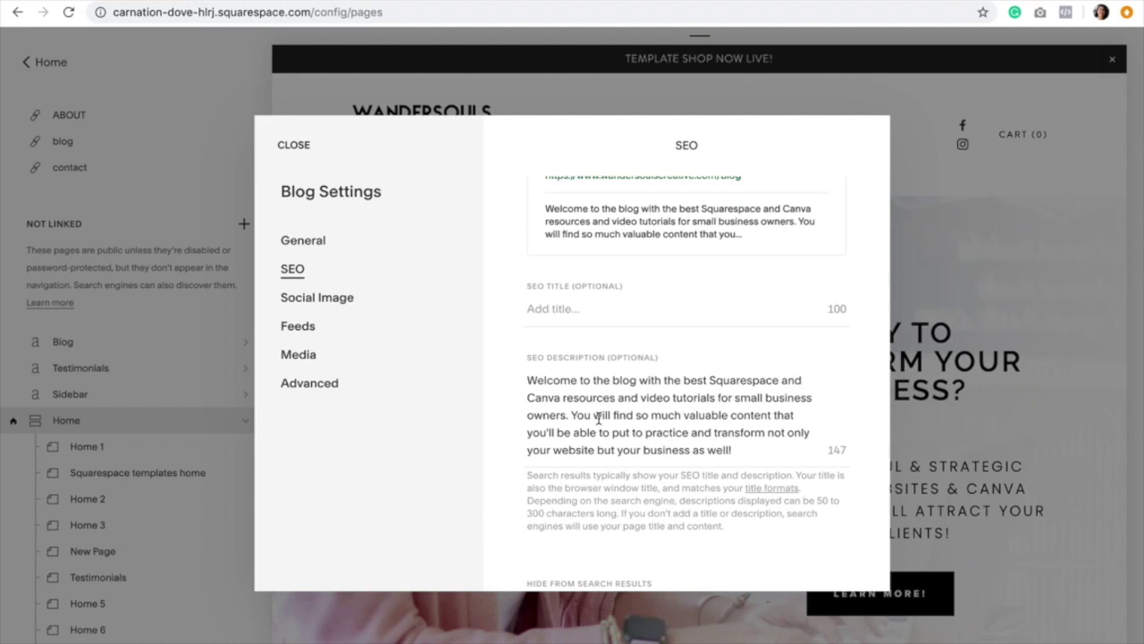
scroll(717, 416, down, 2)
scroll(717, 416, up, 4)
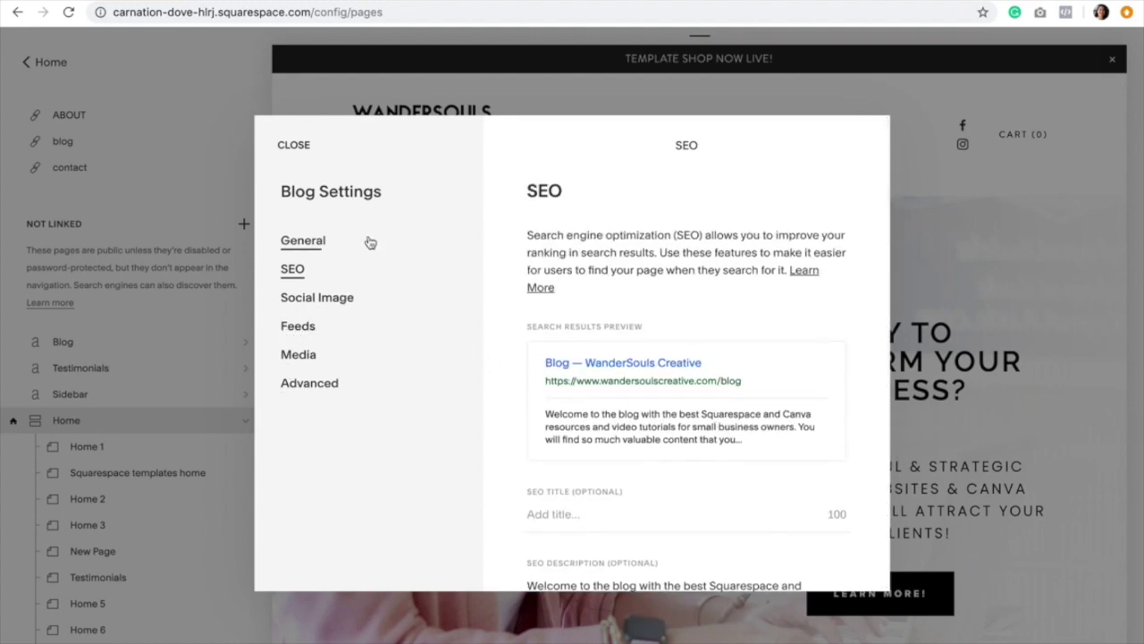
click(303, 396)
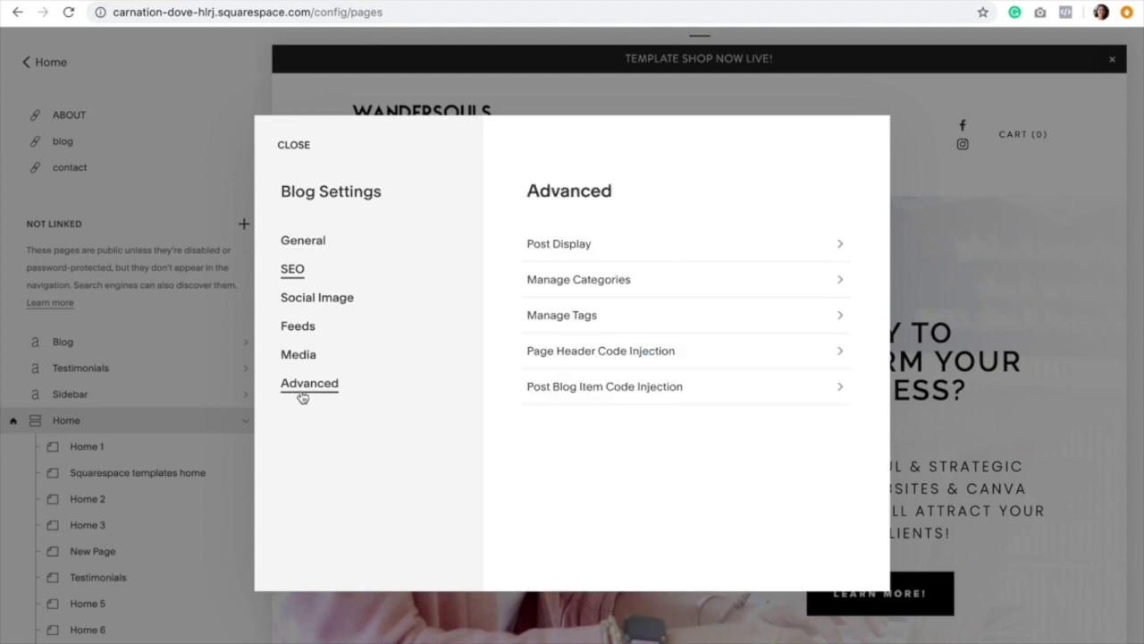
Confirm Post Display is set to Excerpt and close Blog Settings
click(712, 248)
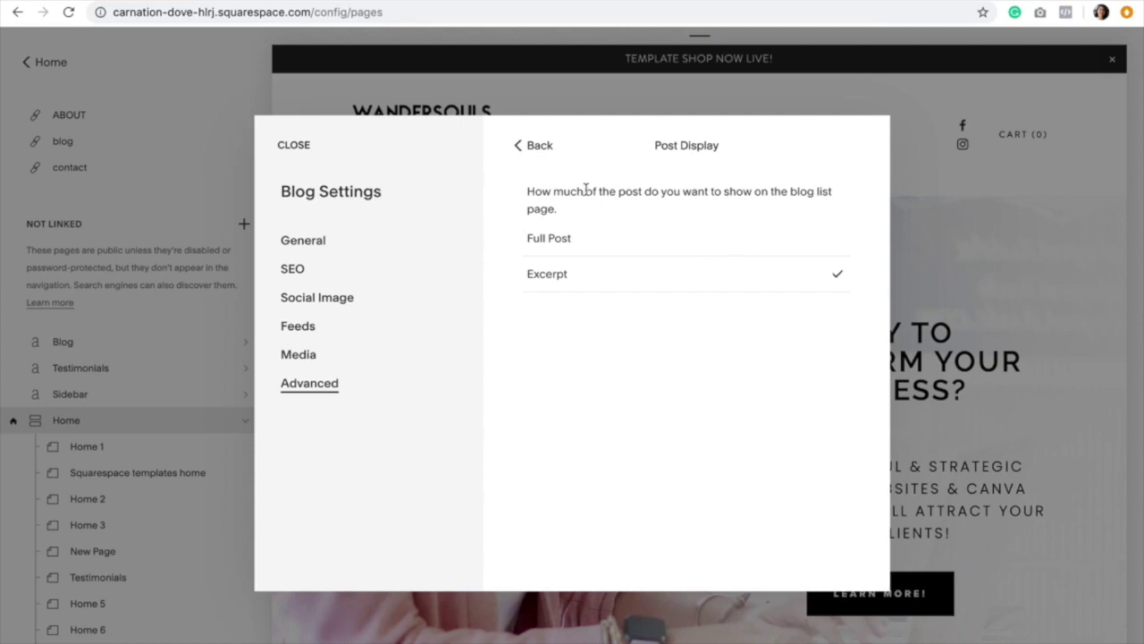
click(292, 148)
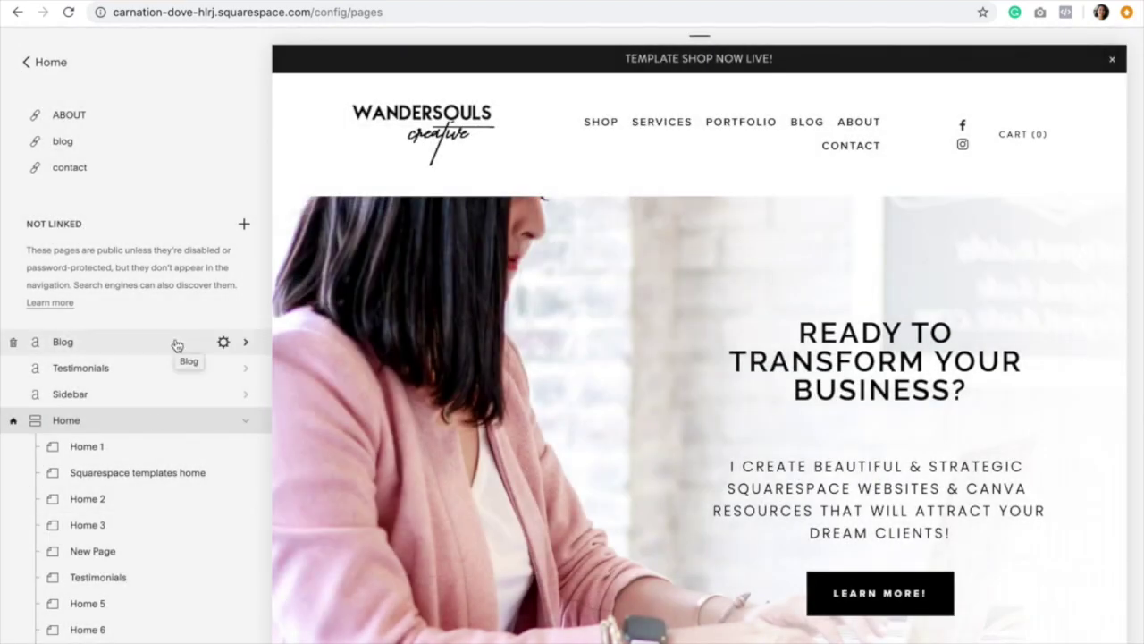
Add a new Blog post titled 'Title' and place the cursor in its empty body text block
click(80, 344)
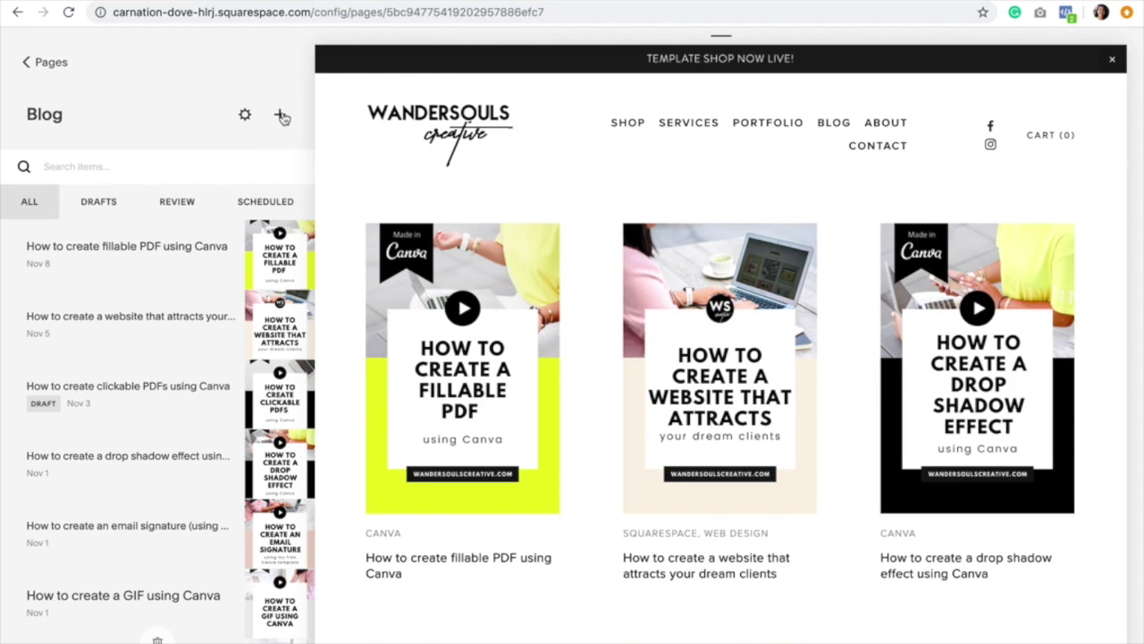
click(282, 117)
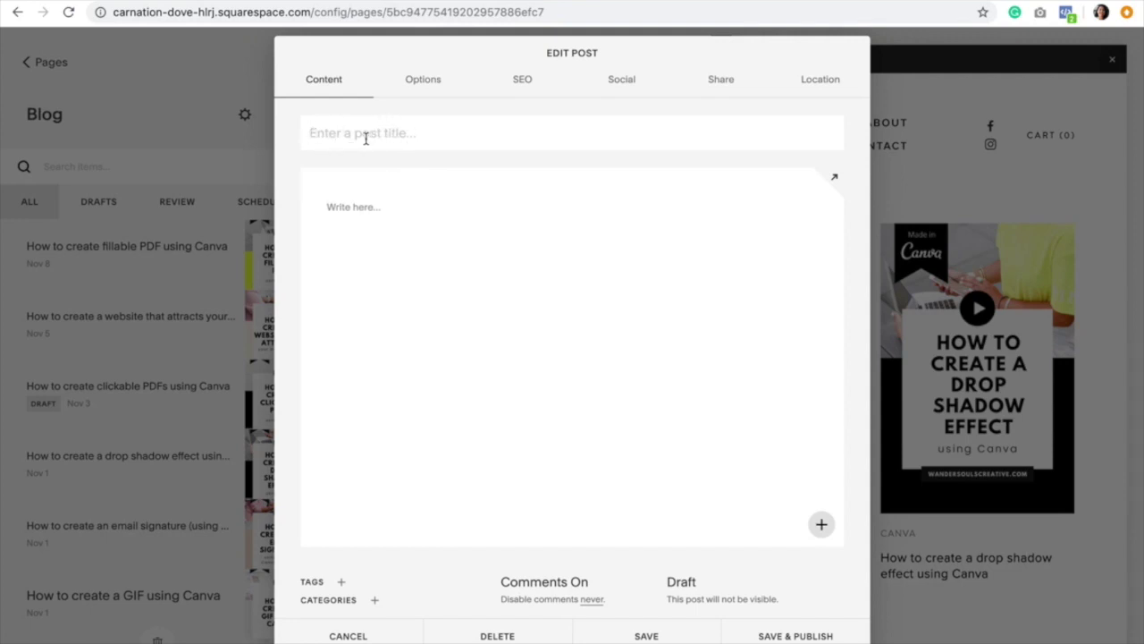
text(Title)
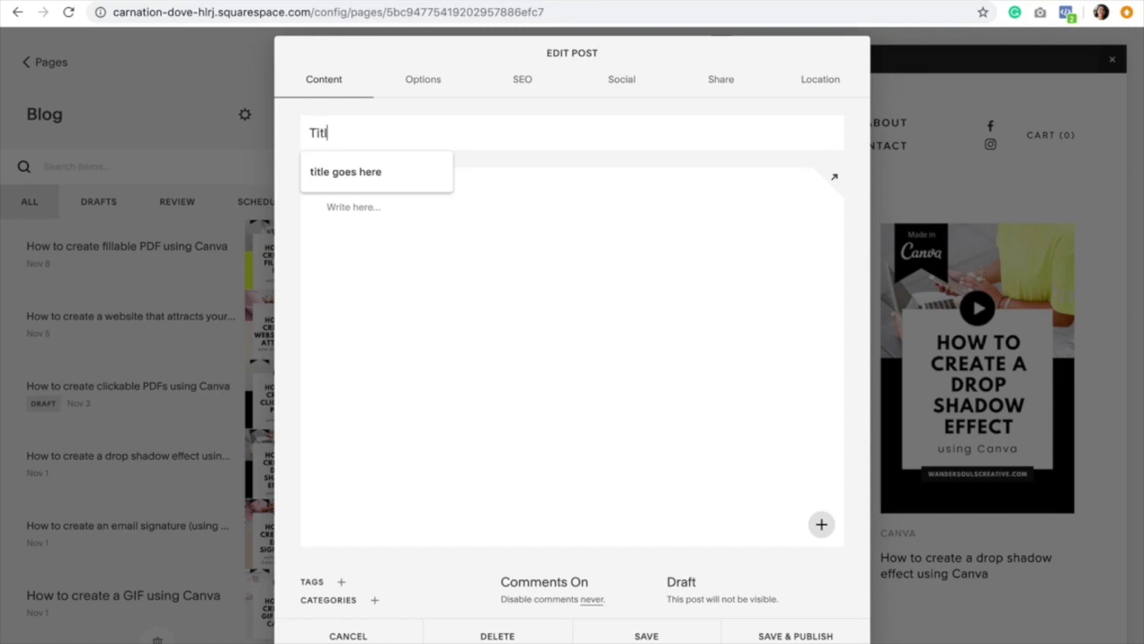
click(498, 214)
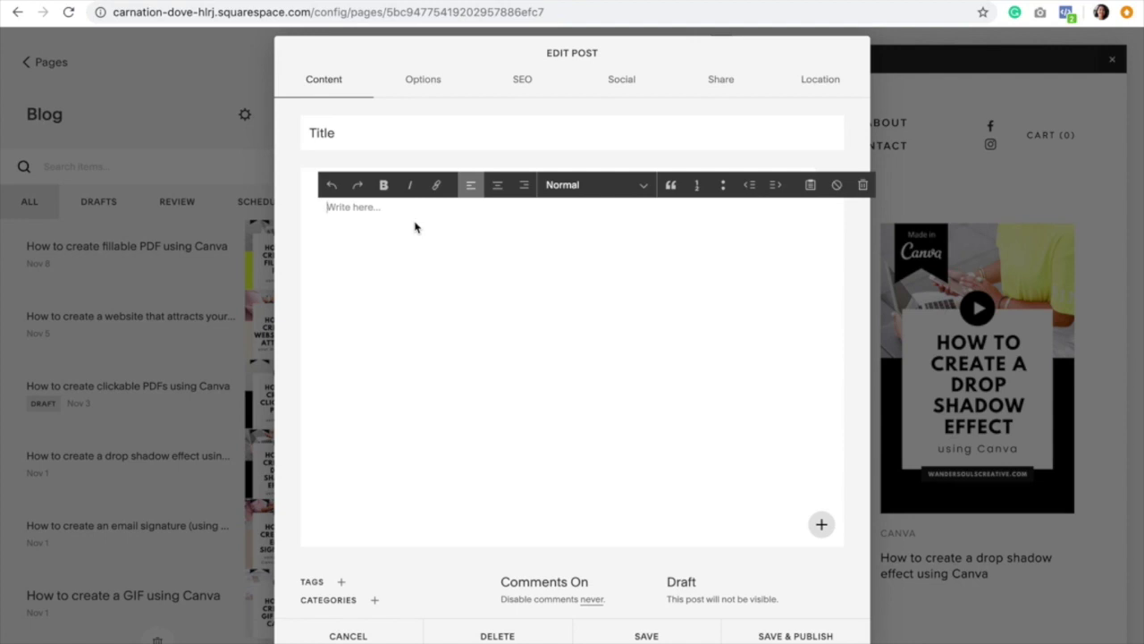
mouse_move(315, 185)
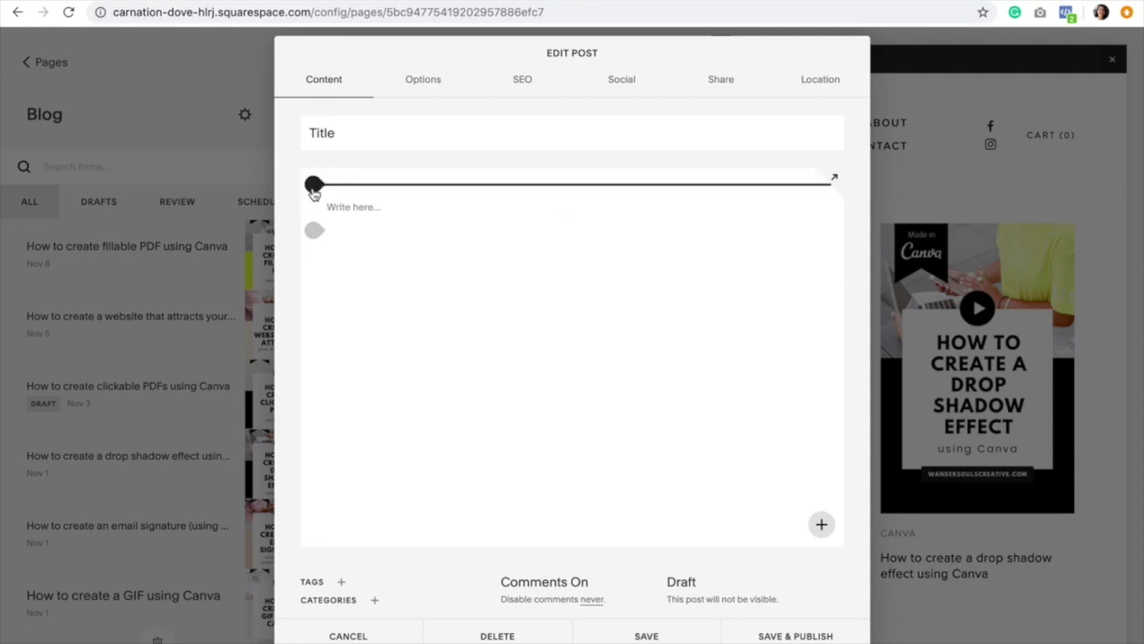
click(314, 185)
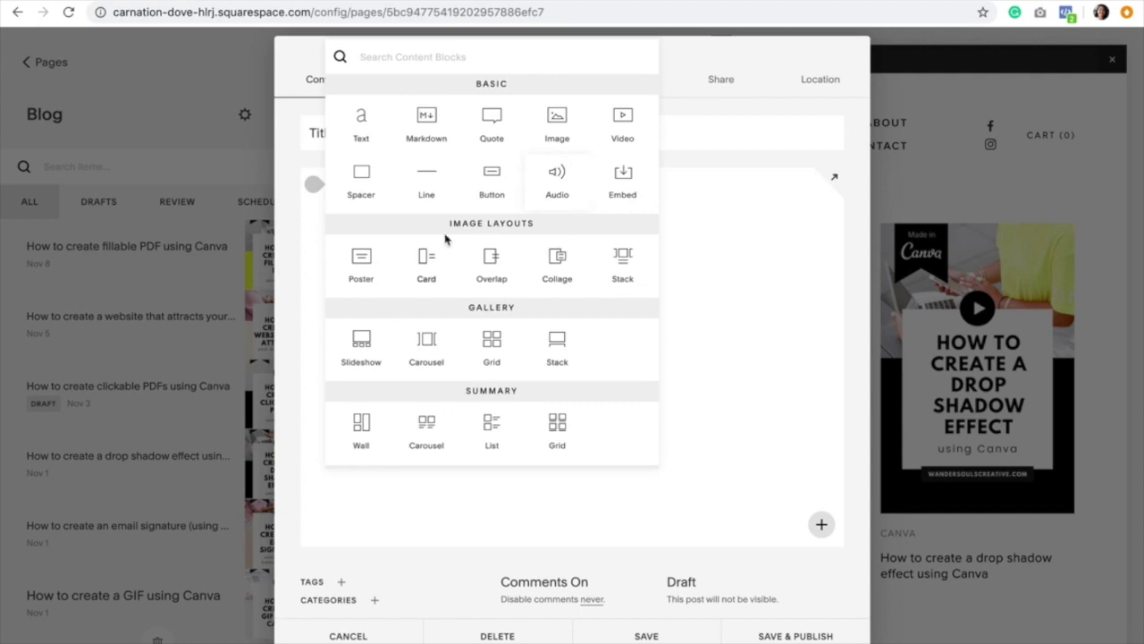
click(735, 237)
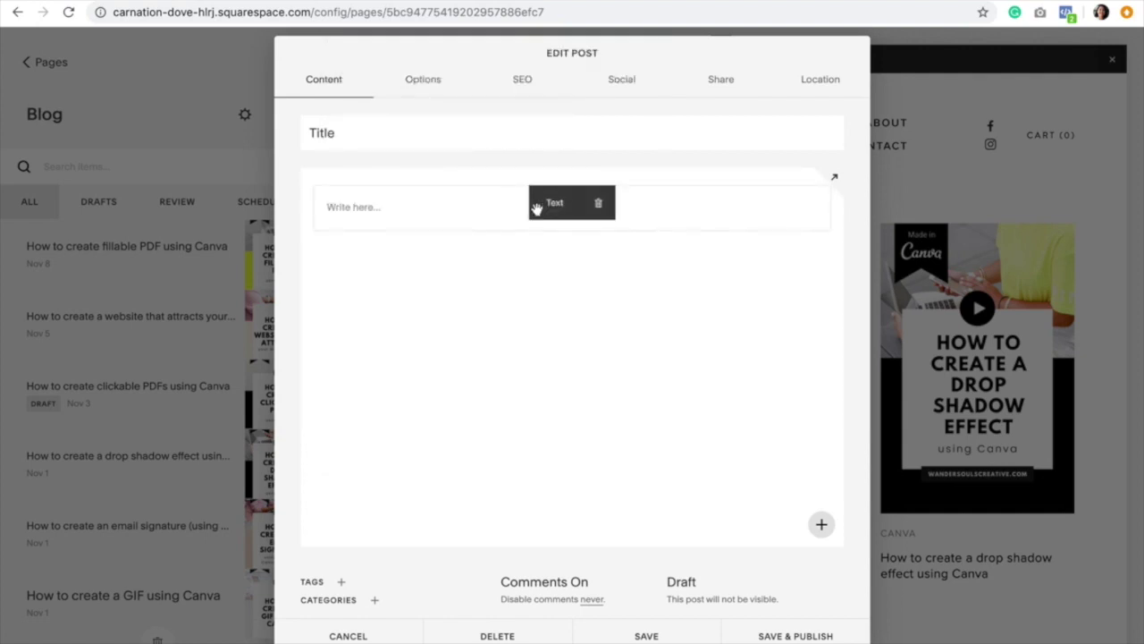
click(362, 207)
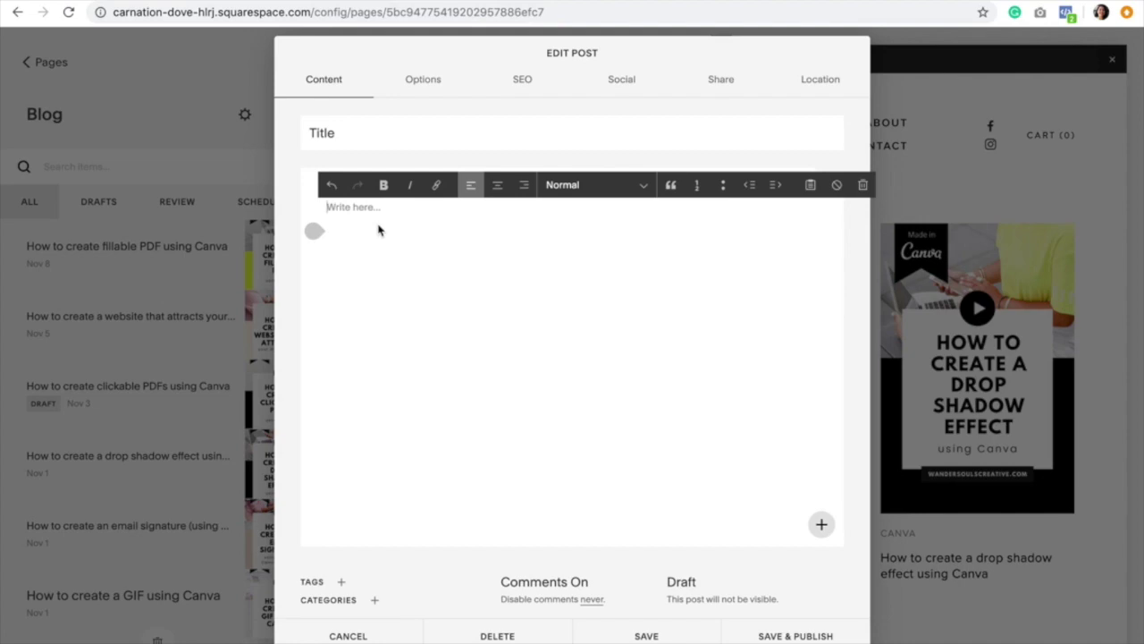
Copy the Lorem ipsum heading and three paragraphs from TextEdit and return to the post editor
key(ctrl+Left)
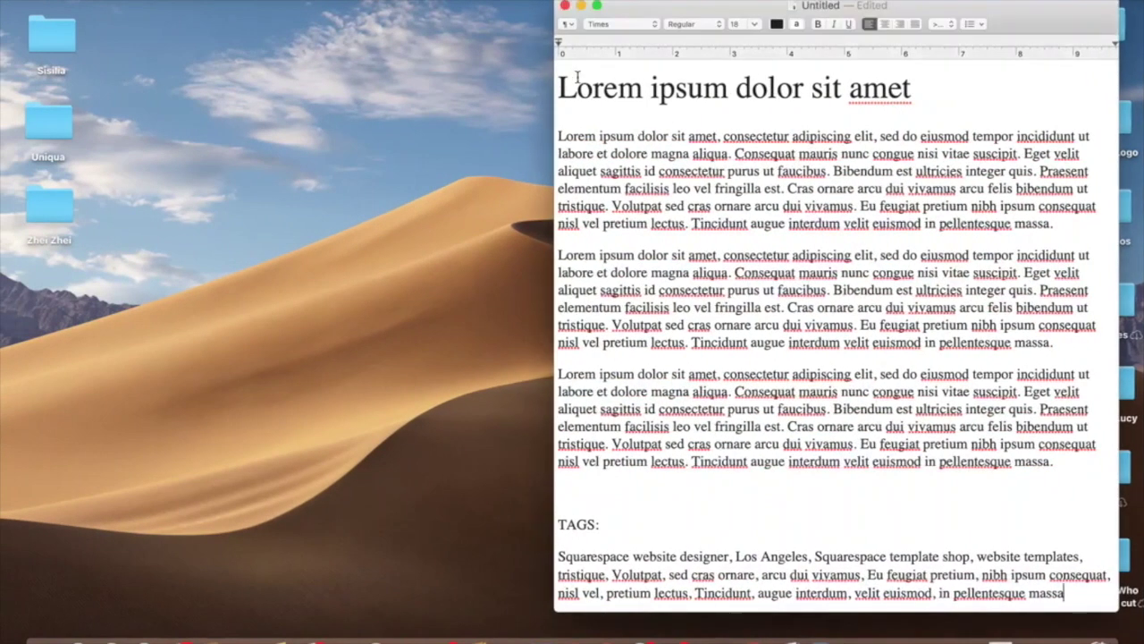
drag(560, 87, 1060, 462)
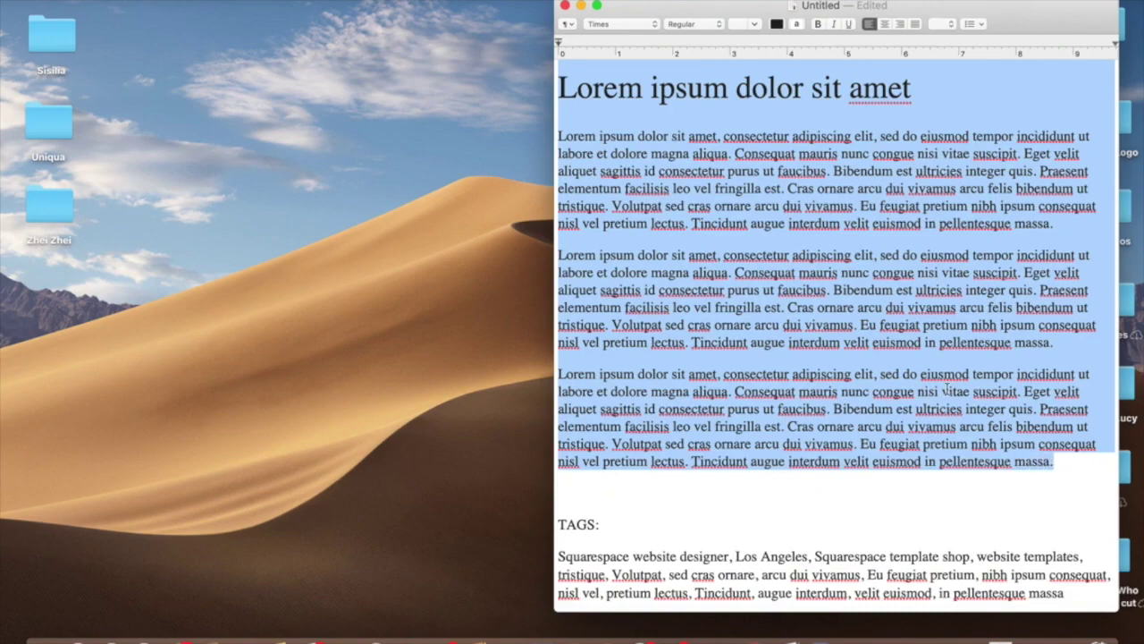
key(ctrl+Right)
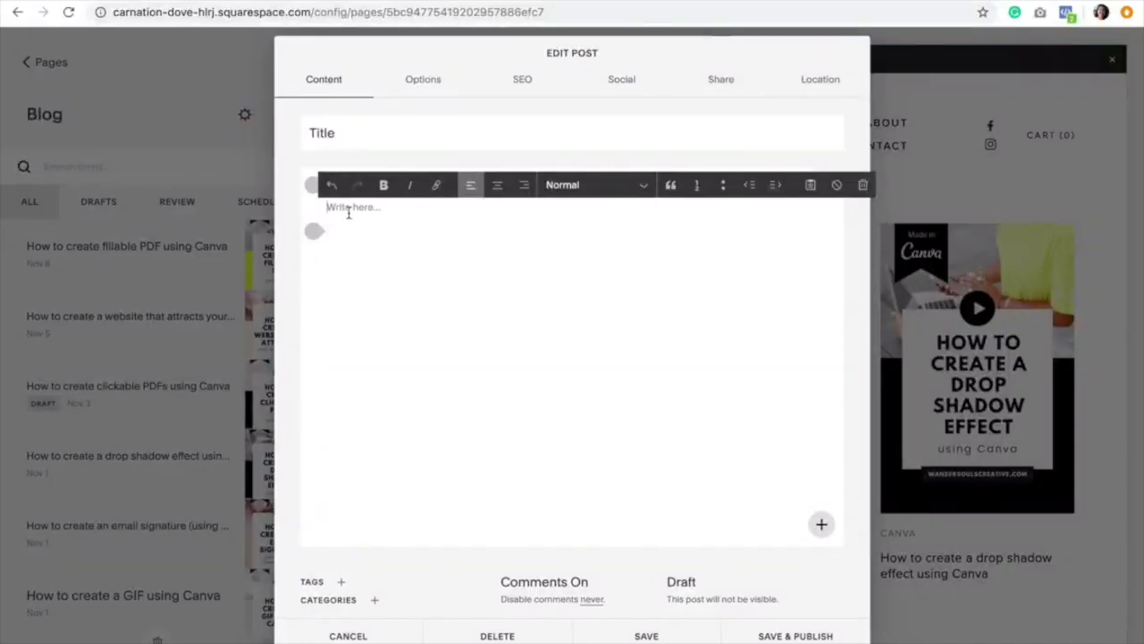
Paste the copied Lorem ipsum heading and paragraphs into the post body
click(349, 212)
key(super+v)
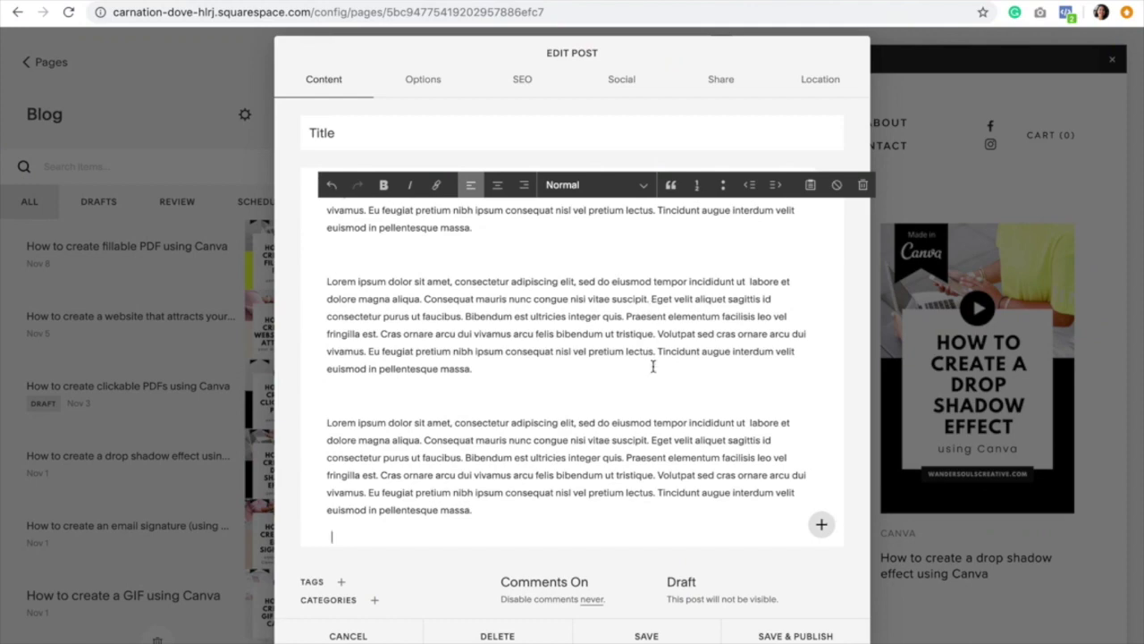
scroll(651, 366, up, 3)
scroll(654, 387, down, 1)
scroll(581, 357, up, 1)
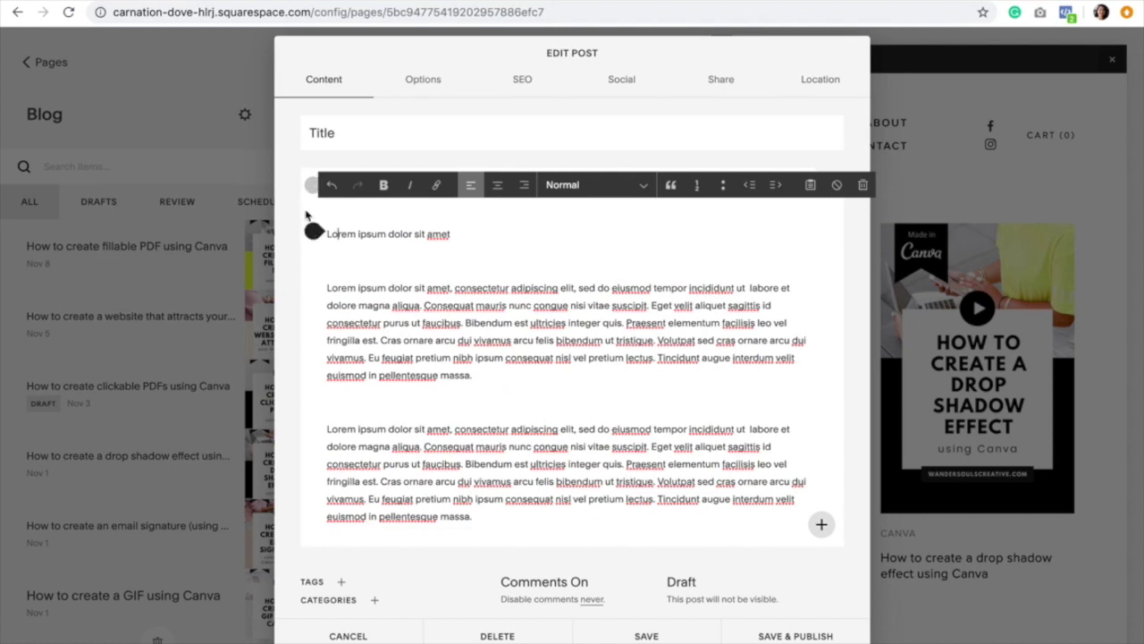
Insert an Image block above the heading and upload Copy of Facebook Groups.png
click(312, 186)
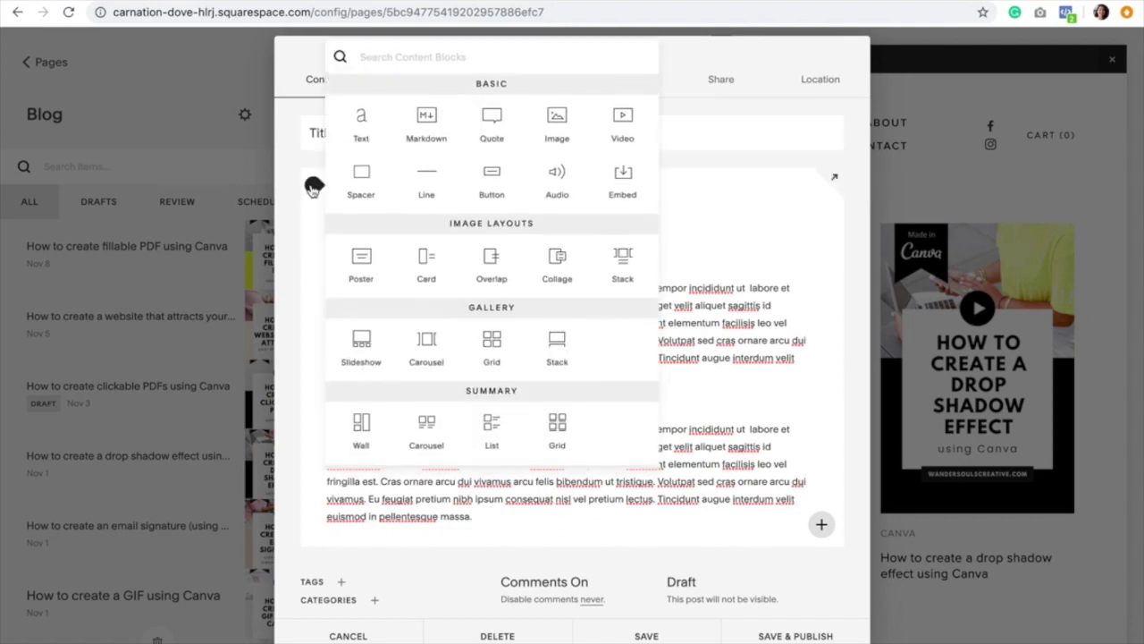
click(312, 193)
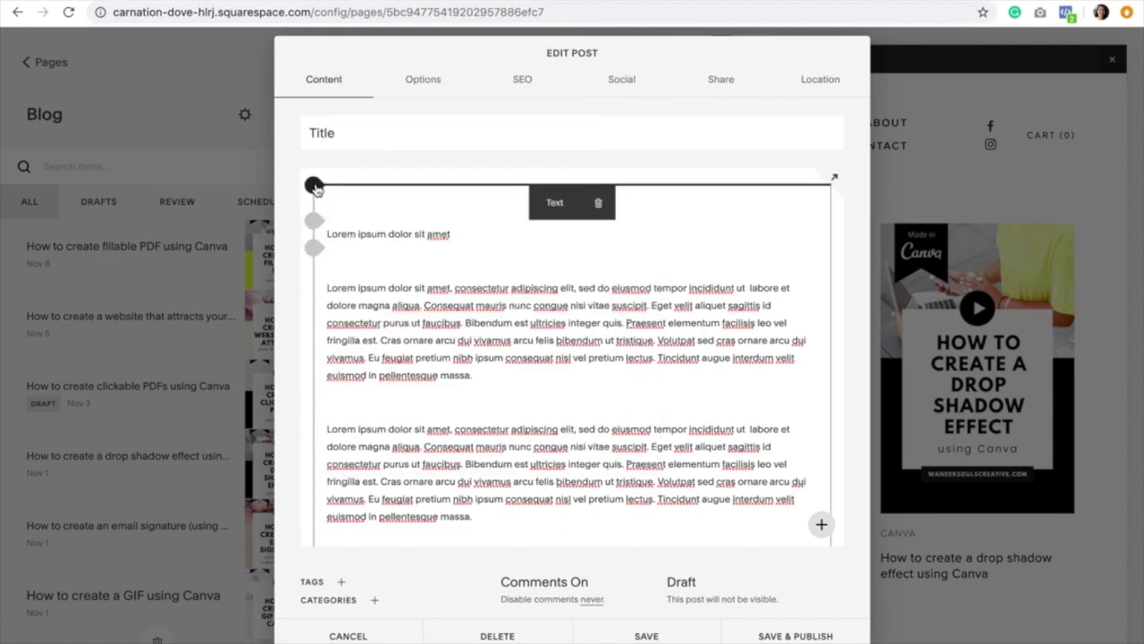
click(313, 185)
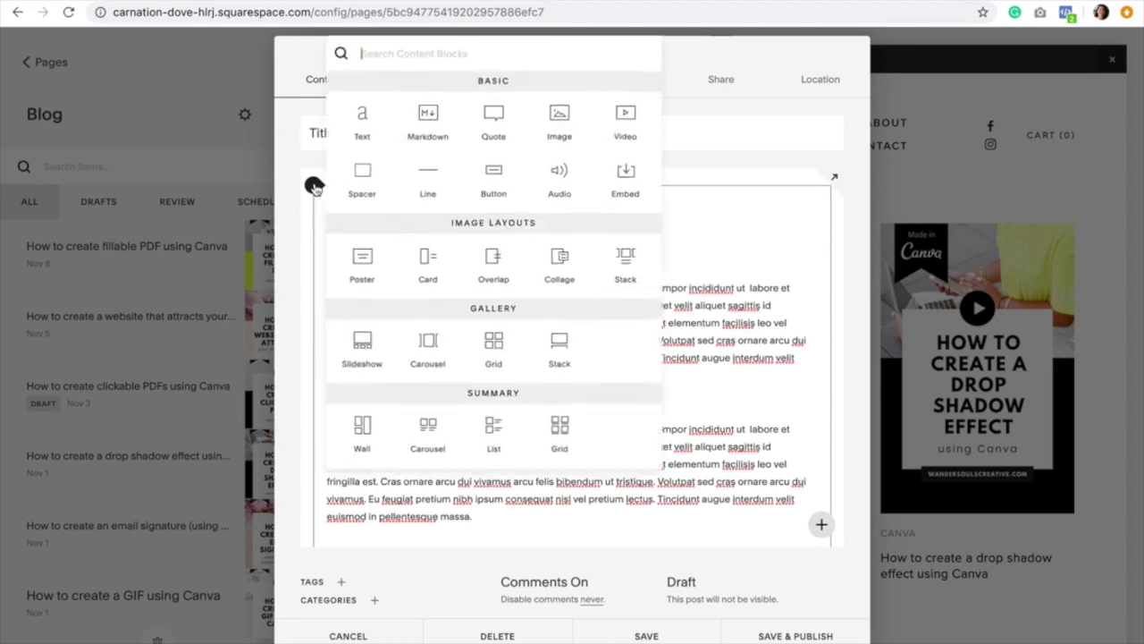
click(556, 116)
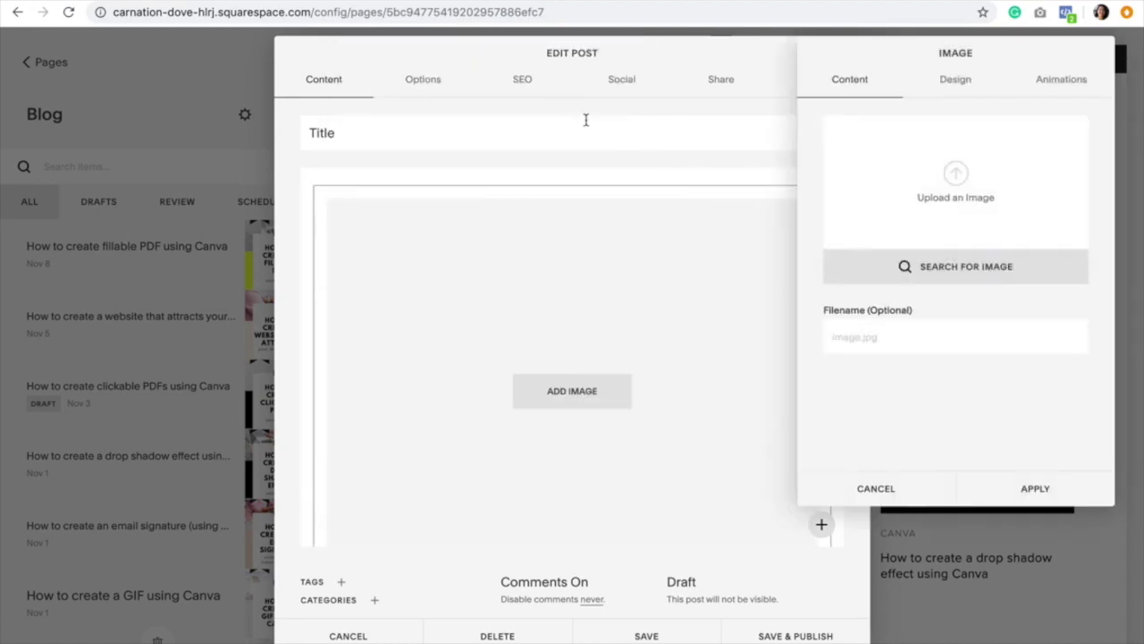
click(956, 174)
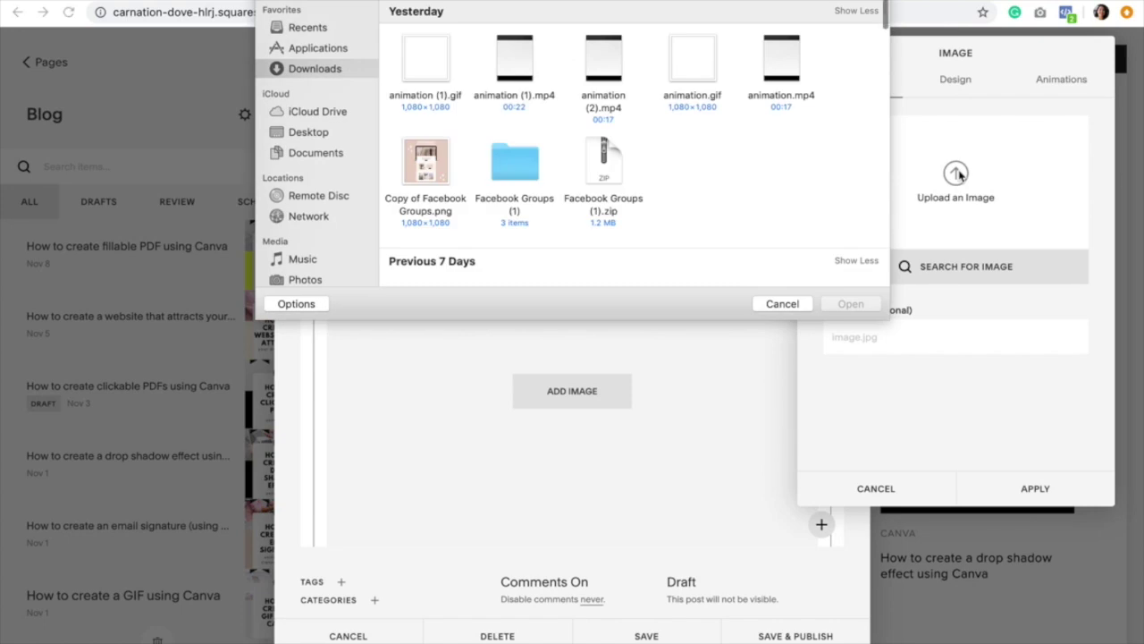
scroll(428, 170, down, 2)
scroll(427, 170, up, 2)
double_click(426, 164)
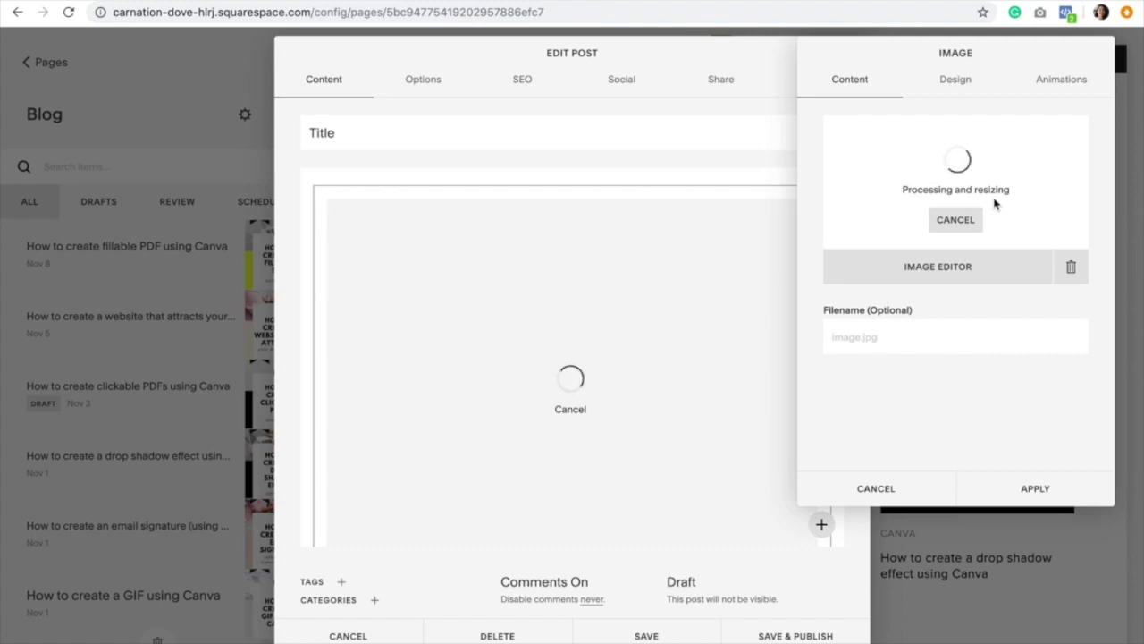
Rename the image file to 'Squarespace Template Giveaway | WanderSouls Creative | Web Design' and apply
triple_click(879, 338)
key(BackSpace)
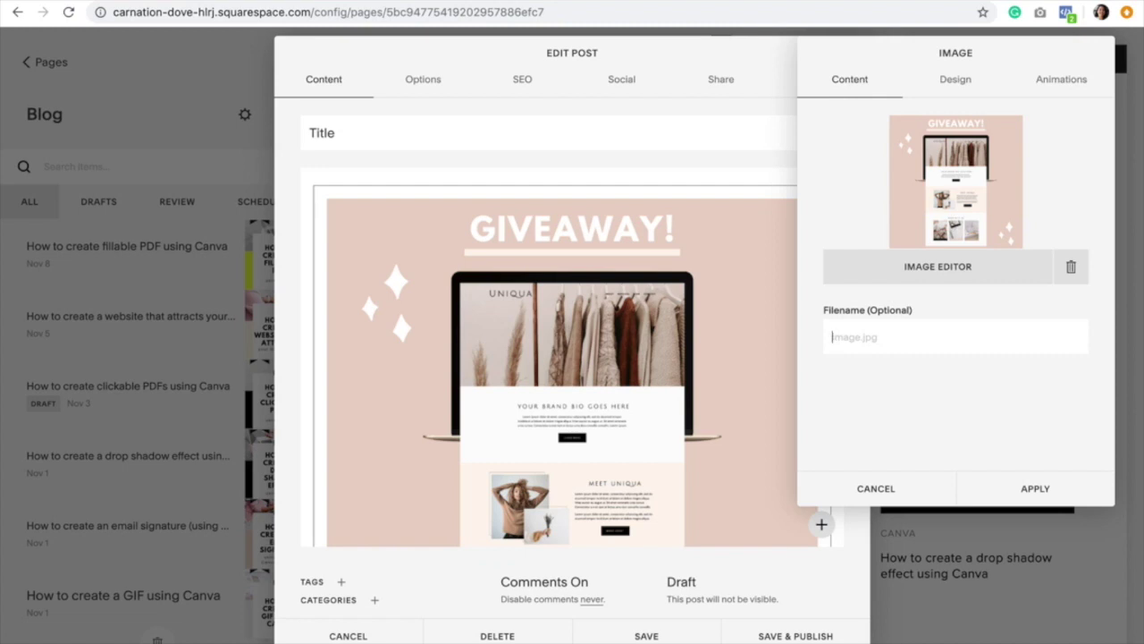
text(Giveaway)
click(831, 338)
text(Squarespace )
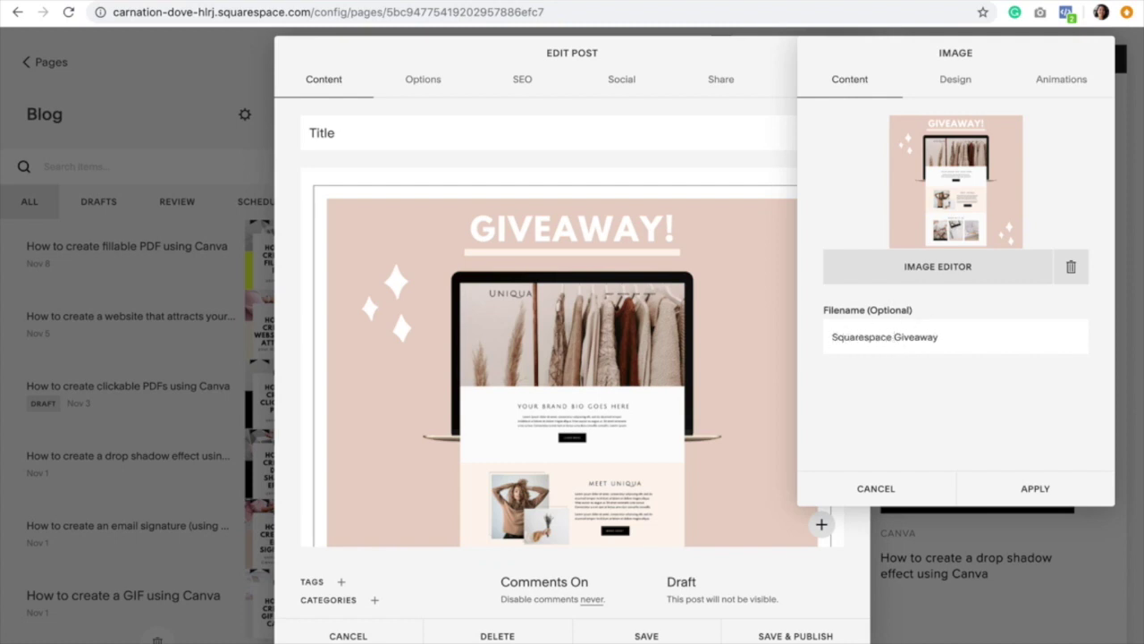
text(Template  | WanderSouls )
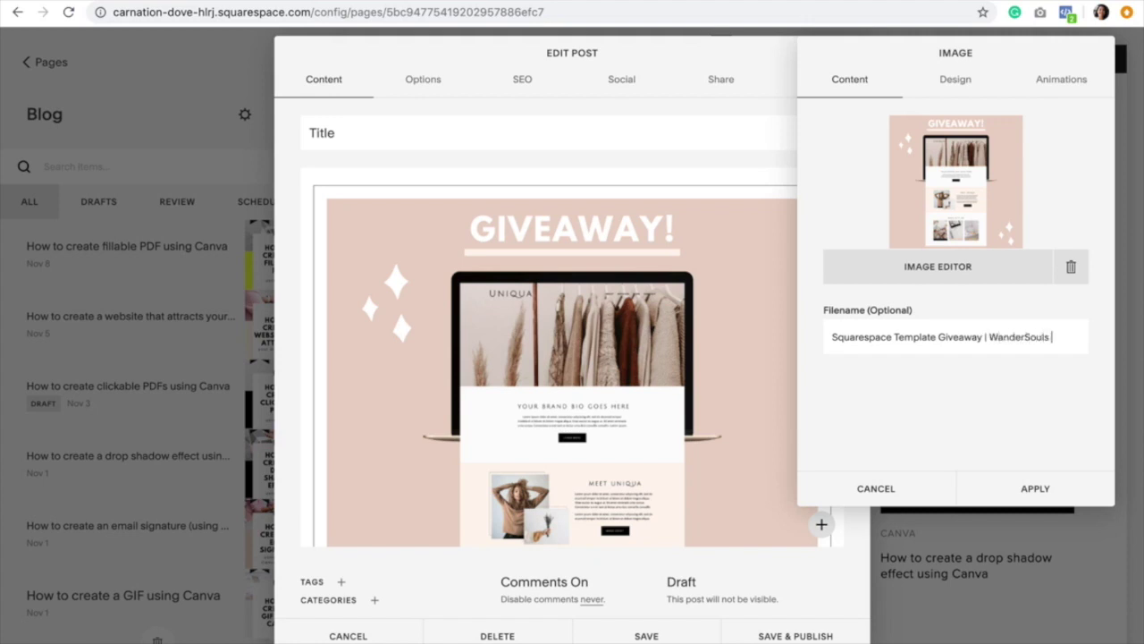
text(Creative)
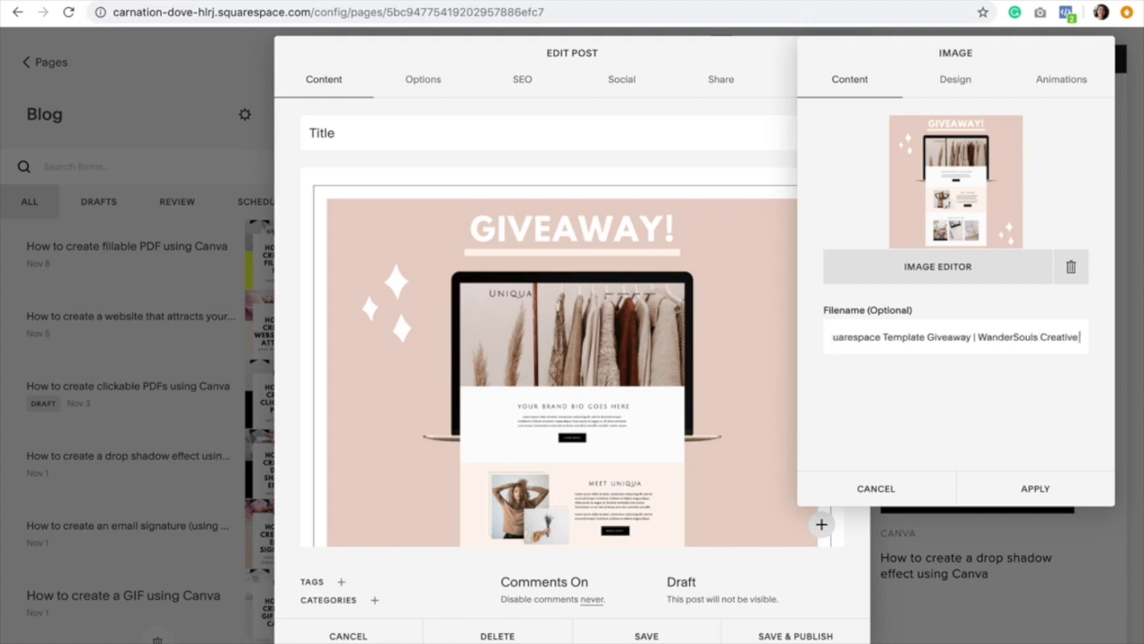
text( | Web Design)
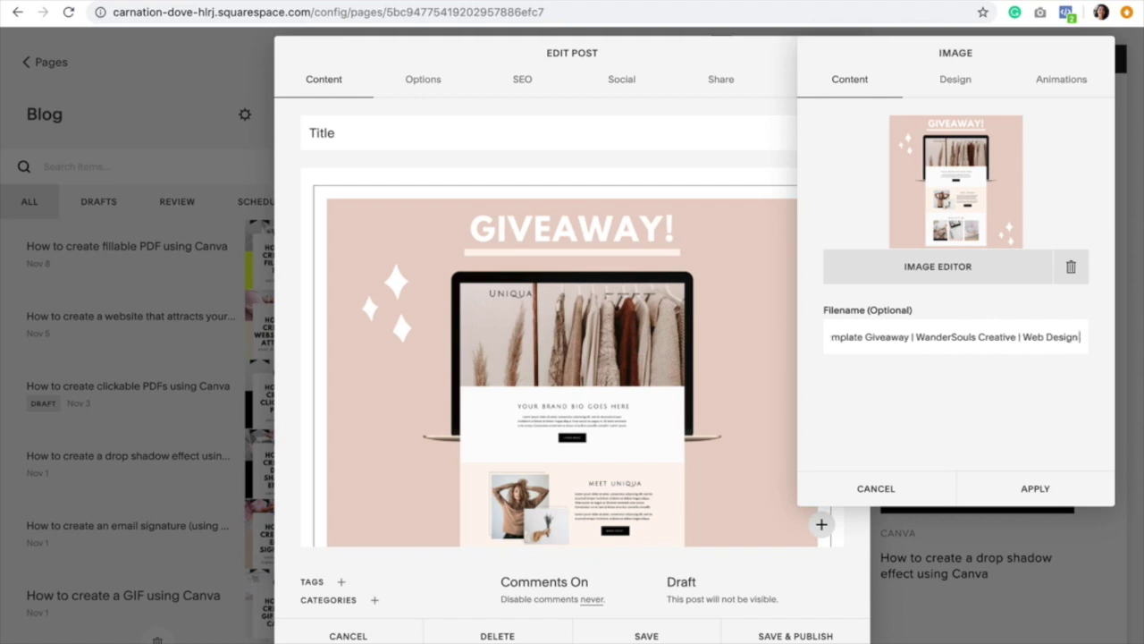
click(1028, 487)
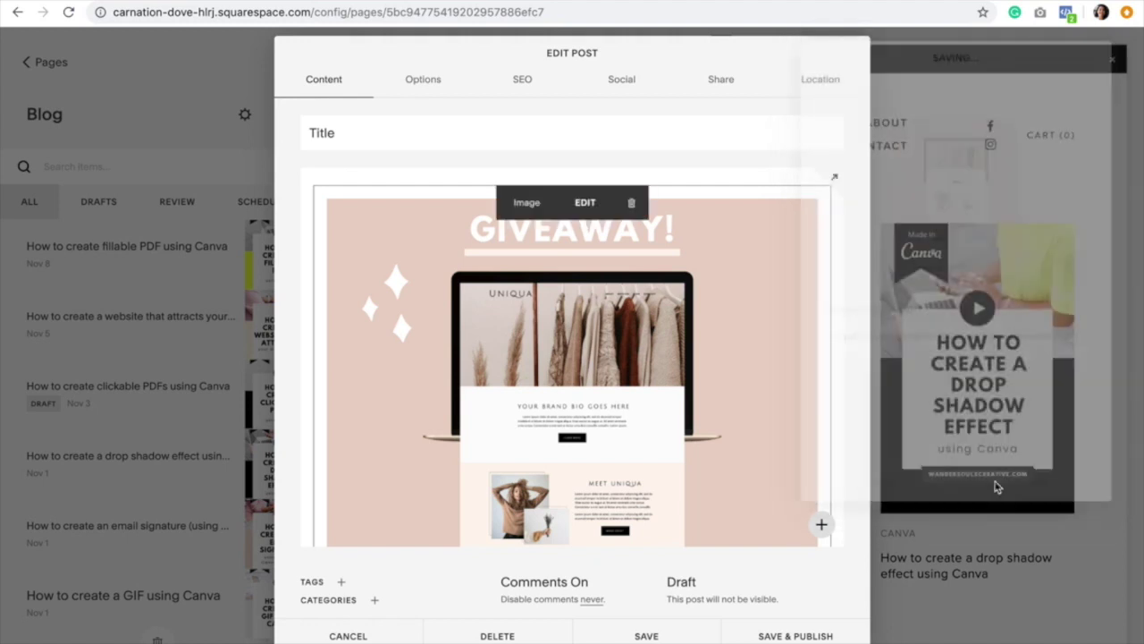
mouse_move(315, 186)
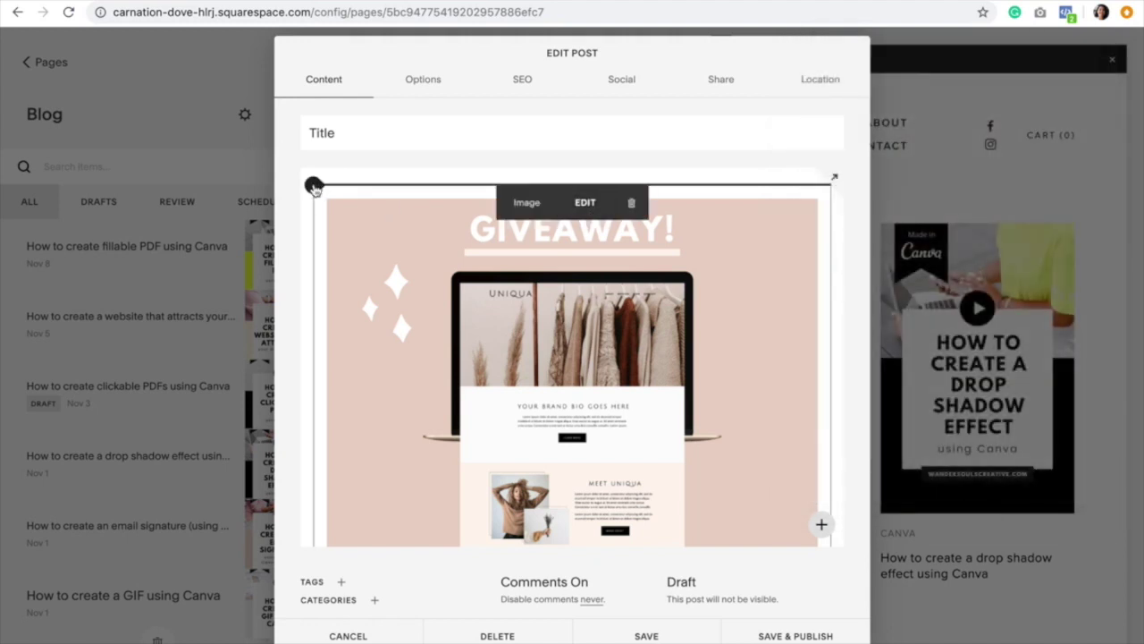
click(315, 186)
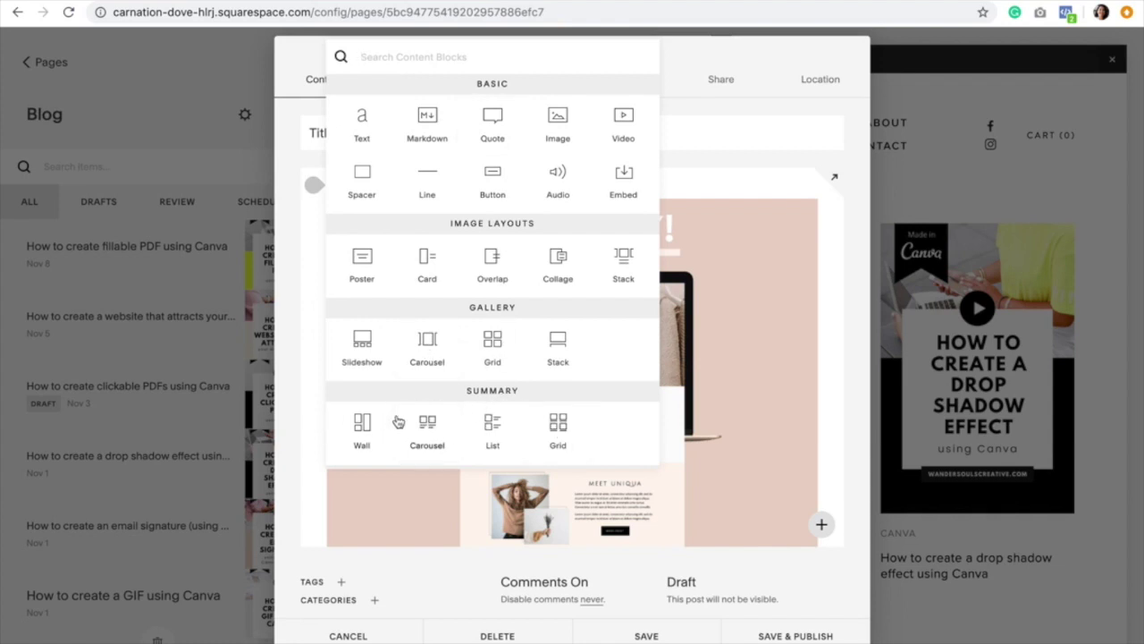
click(764, 188)
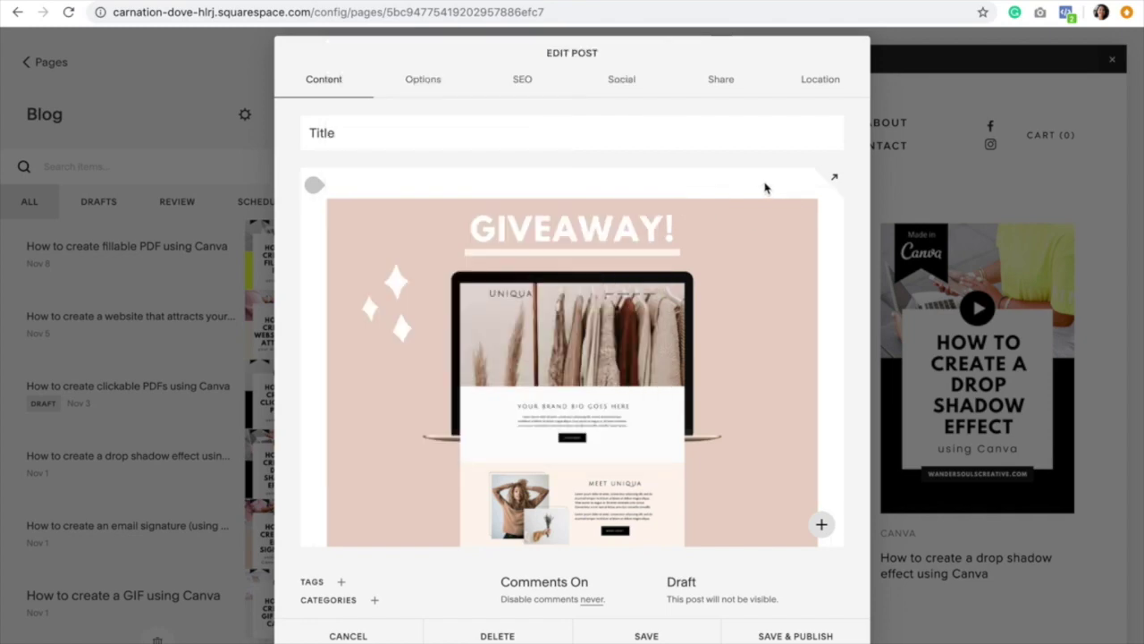
scroll(769, 304, down, 10)
scroll(701, 306, up, 8)
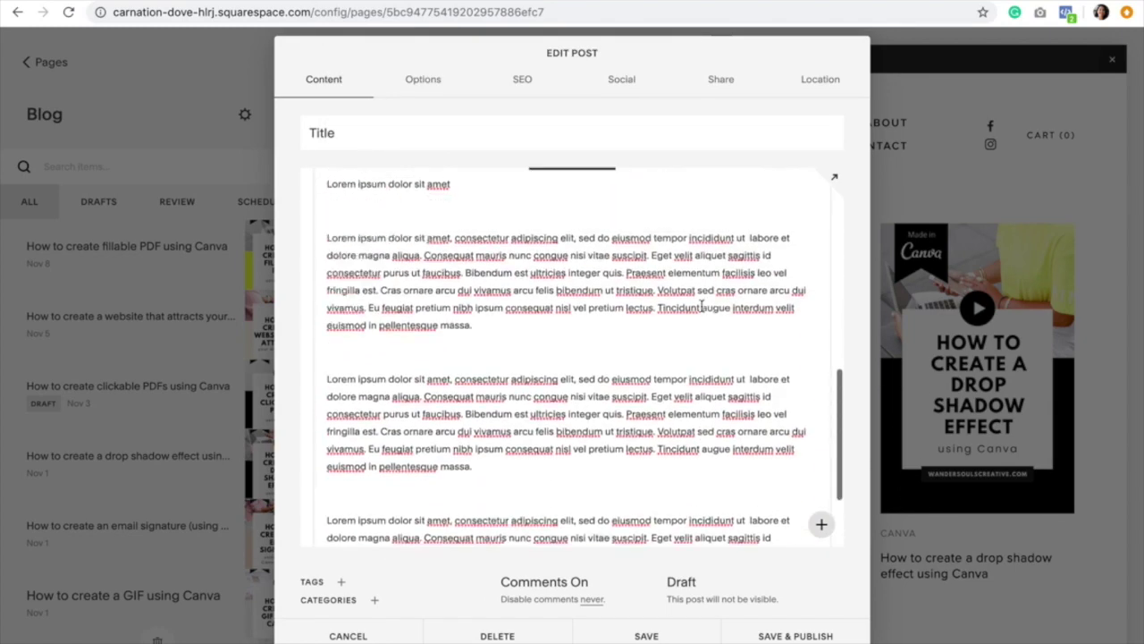
scroll(702, 306, down, 3)
scroll(702, 306, down, 4)
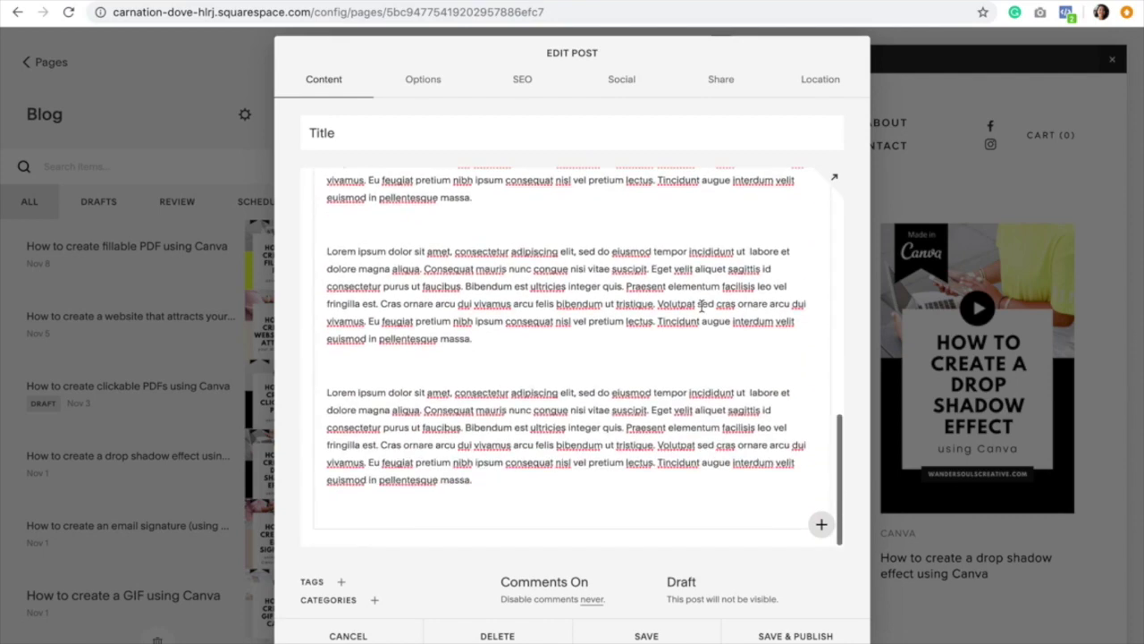
scroll(702, 305, up, 8)
scroll(702, 306, down, 10)
scroll(702, 305, down, 2)
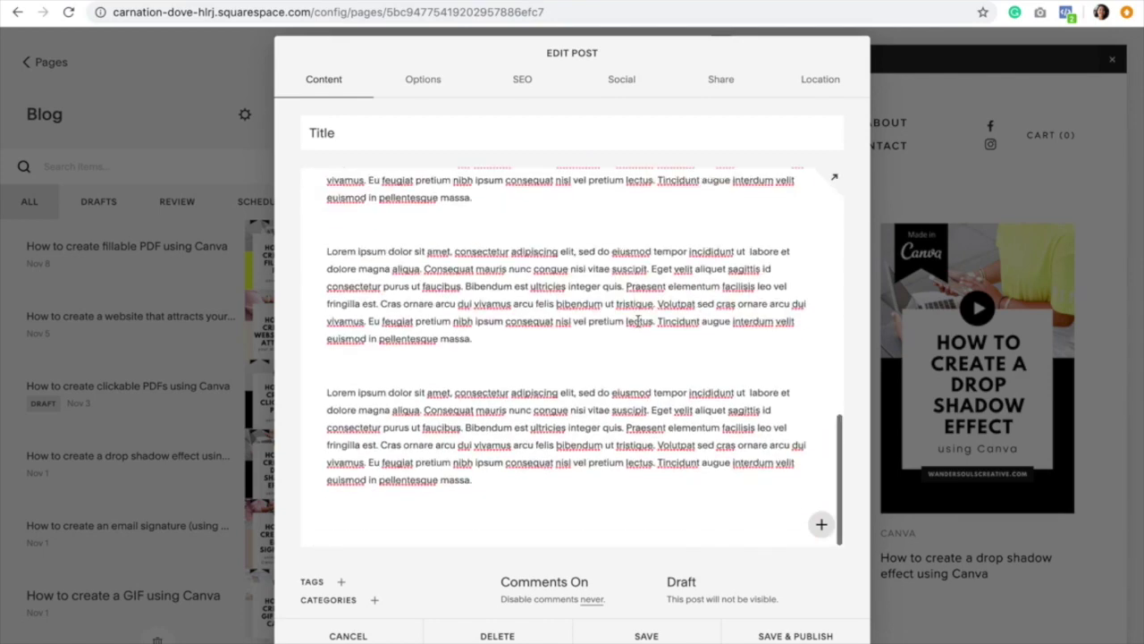
click(376, 602)
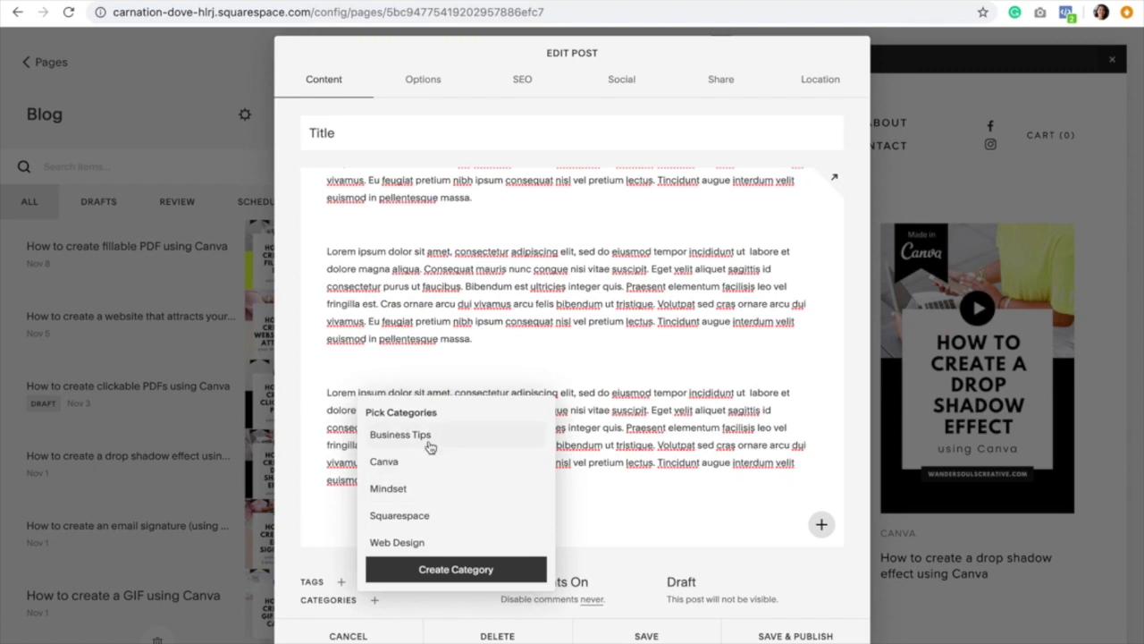
Create 'New Category', also assign the existing Squarespace category, and close the category list
click(459, 572)
text(New)
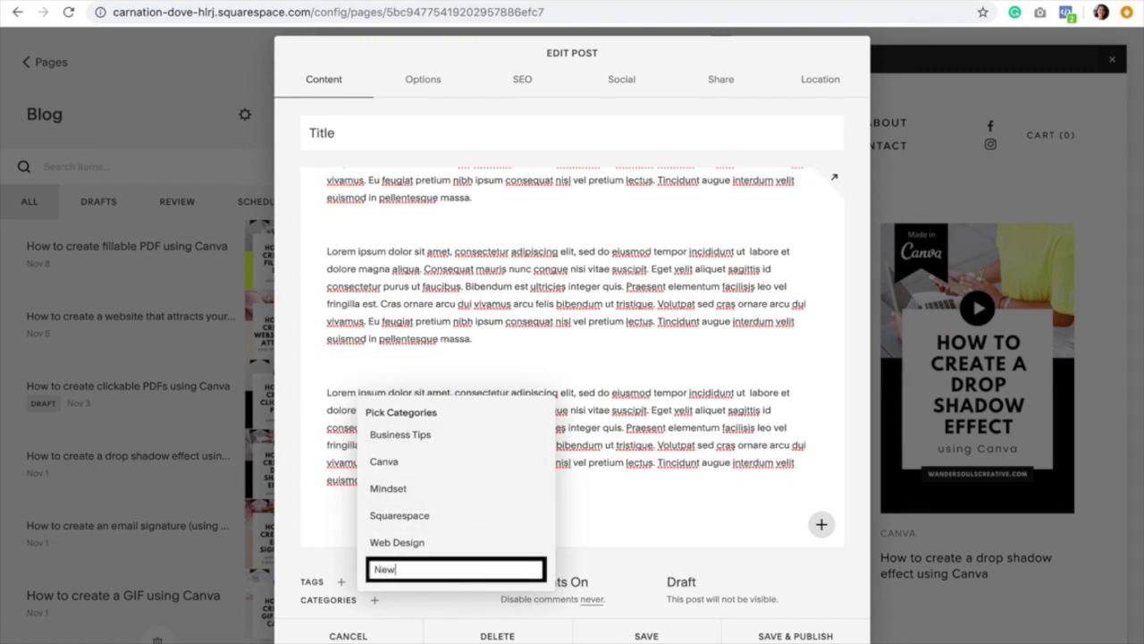
text( Category)
key(Return)
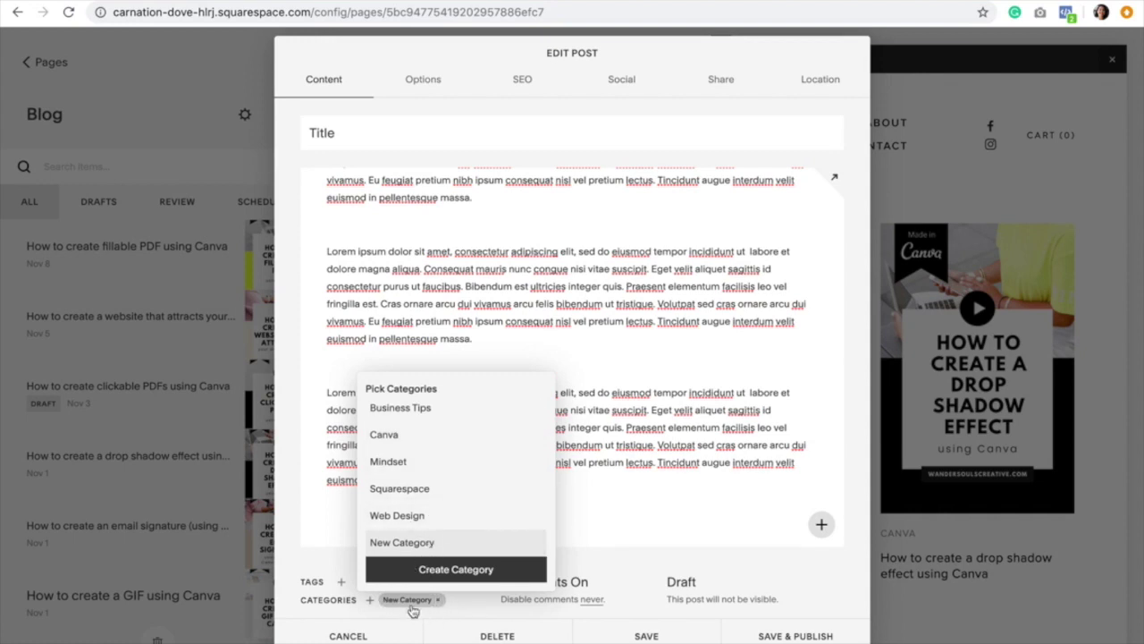
scroll(456, 477, up, 1)
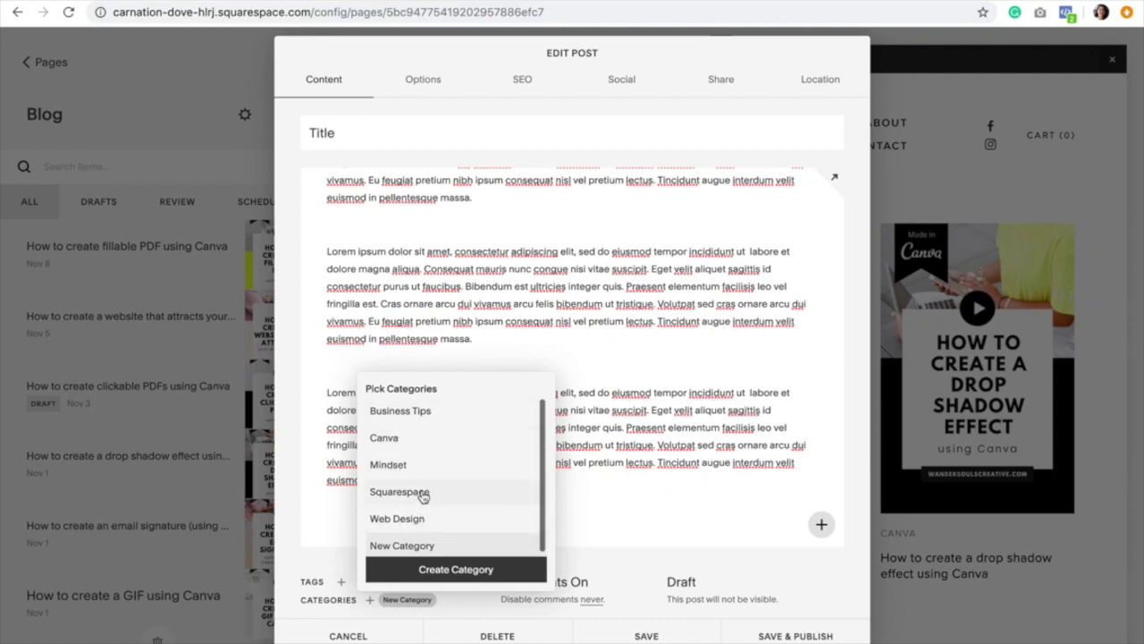
click(423, 494)
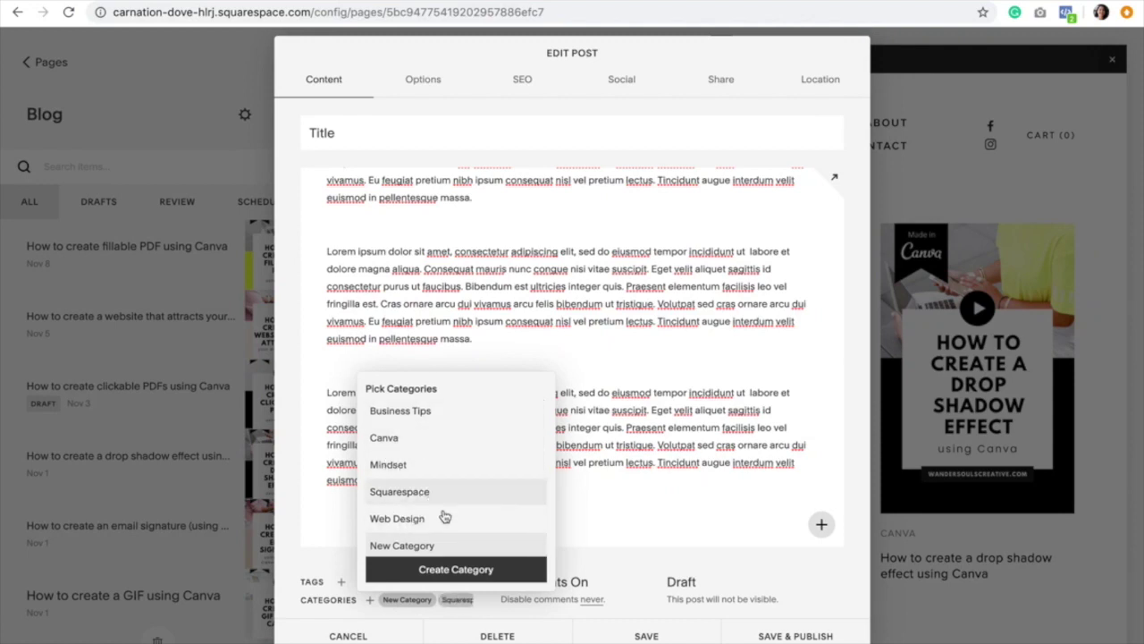
click(481, 606)
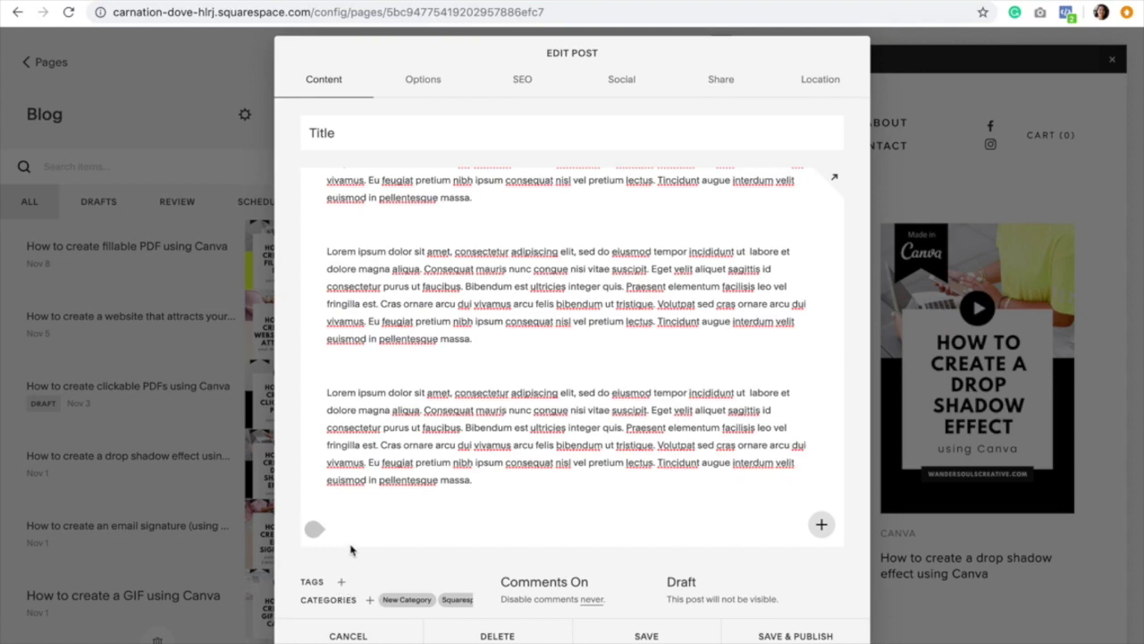
key(ctrl+Left)
Copy the comma-separated tag list under TAGS: in TextEdit and return to the post editor
click(627, 525)
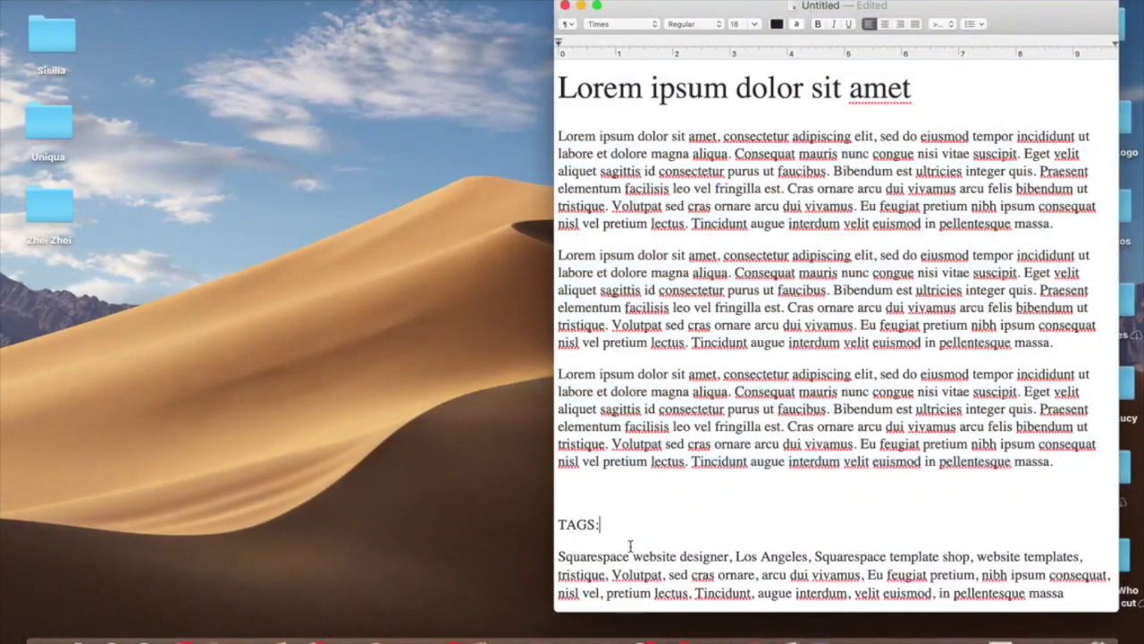
scroll(628, 546, down, 2)
scroll(630, 546, up, 1)
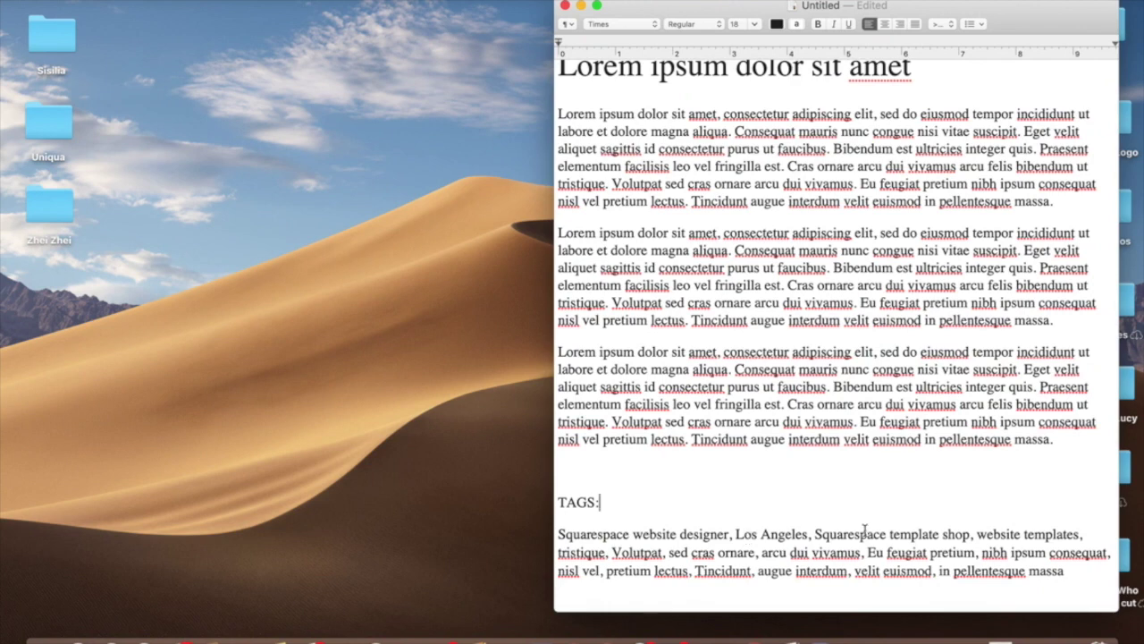
click(1069, 570)
drag(1073, 572, 561, 535)
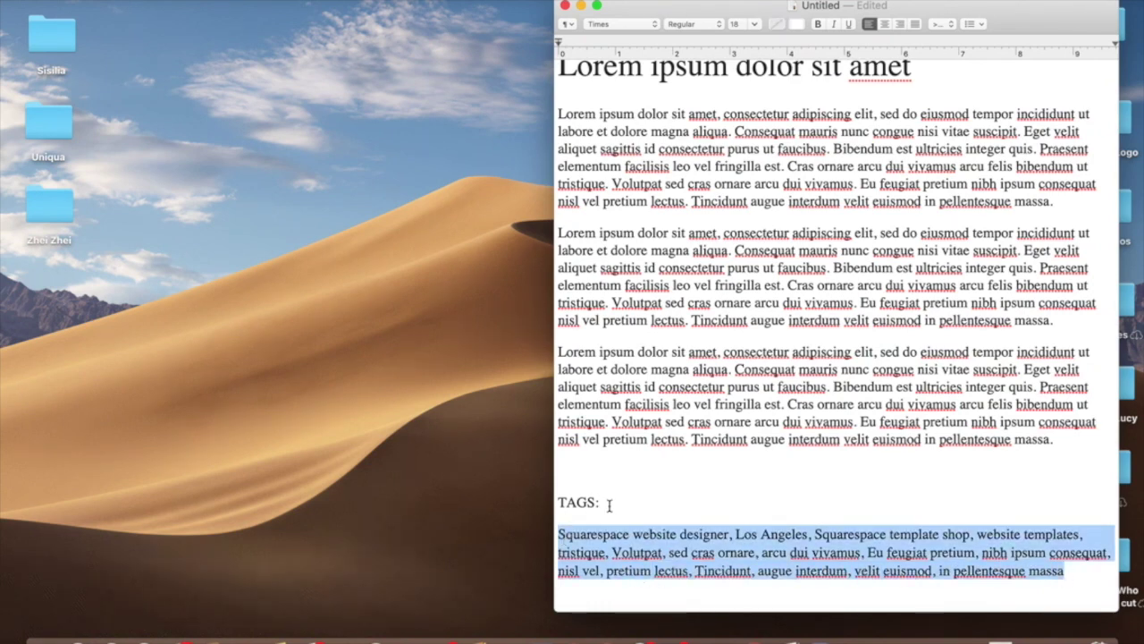
key(super+Tab)
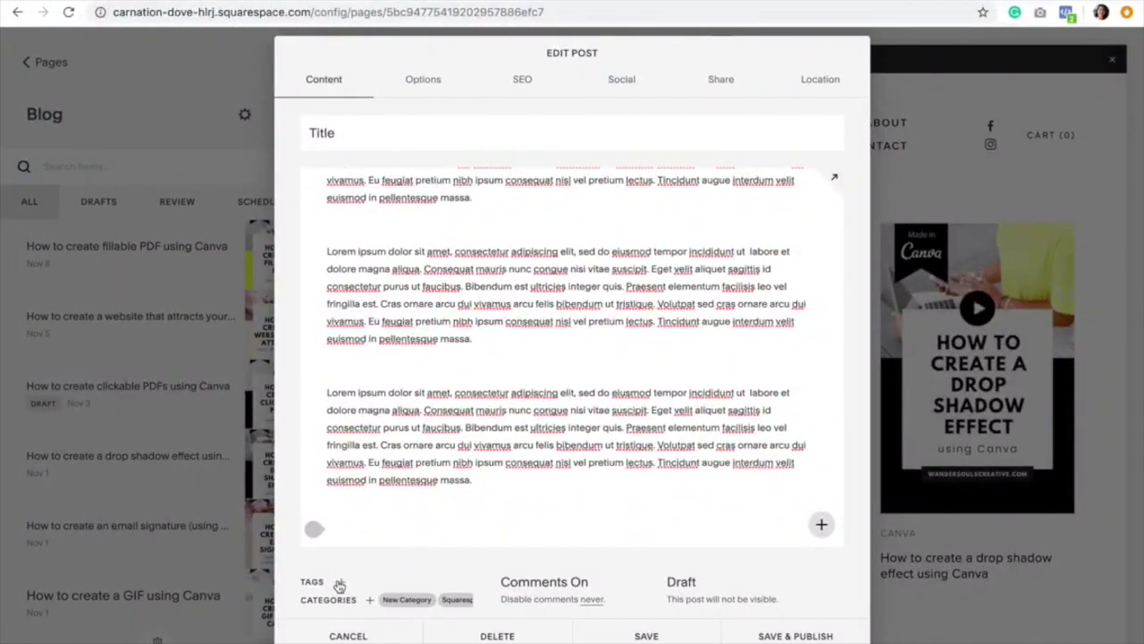
Paste the copied keyword list as post tags, starting with Squarespace website designer and Los Angeles
click(341, 581)
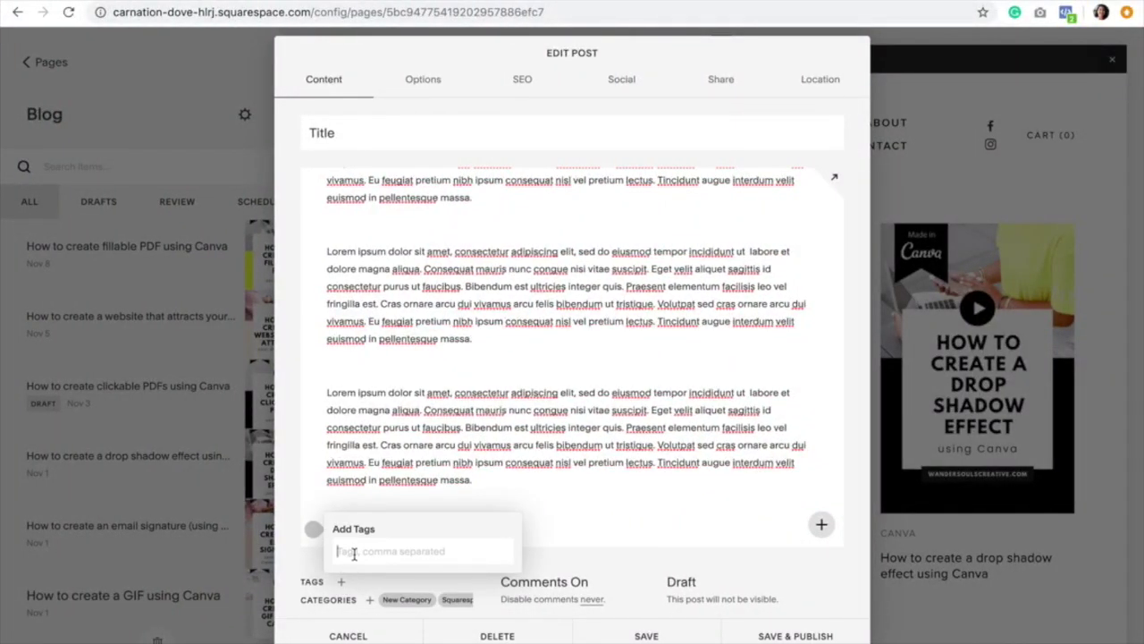
key(super+v)
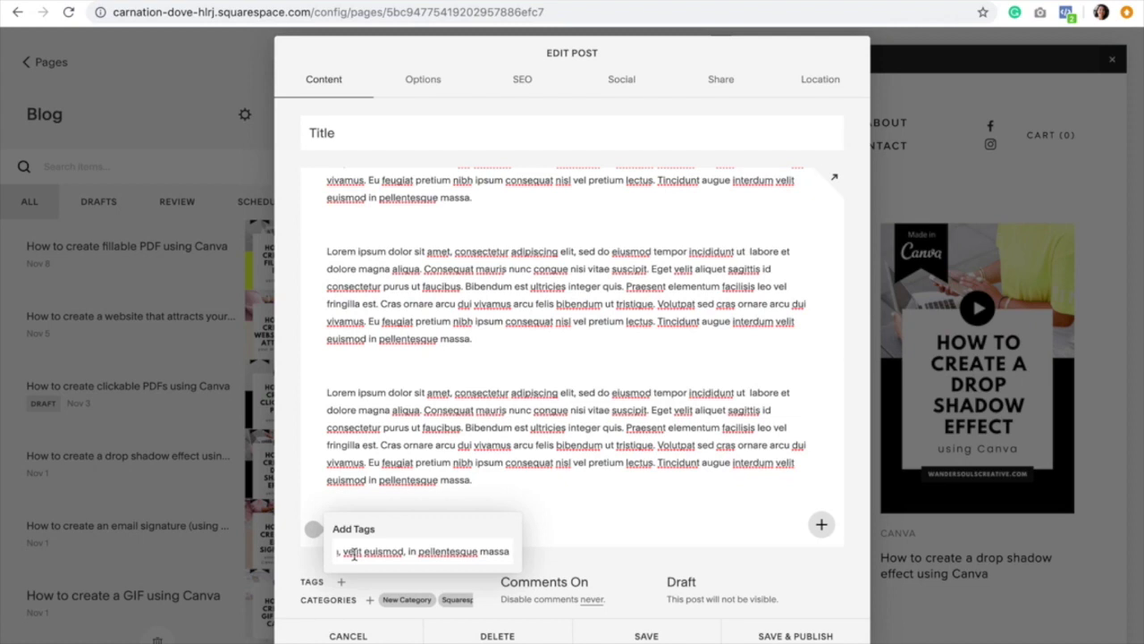
key(Return)
scroll(373, 583, right, 5)
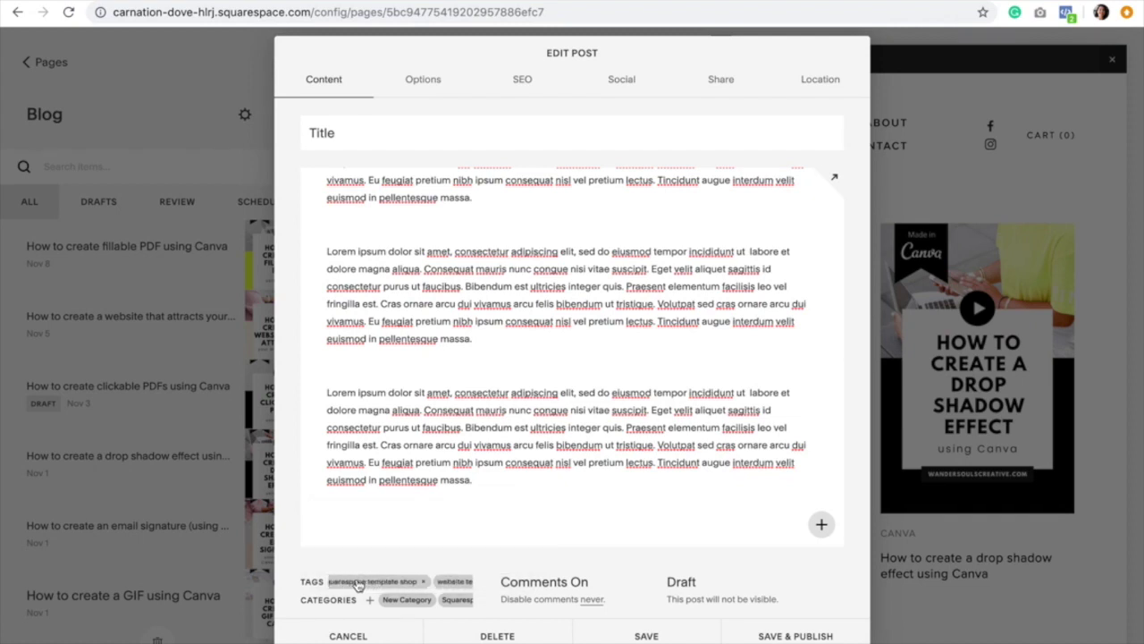
scroll(469, 585, left, 8)
Keep comments allowed on the post and leave its status on Draft
click(549, 585)
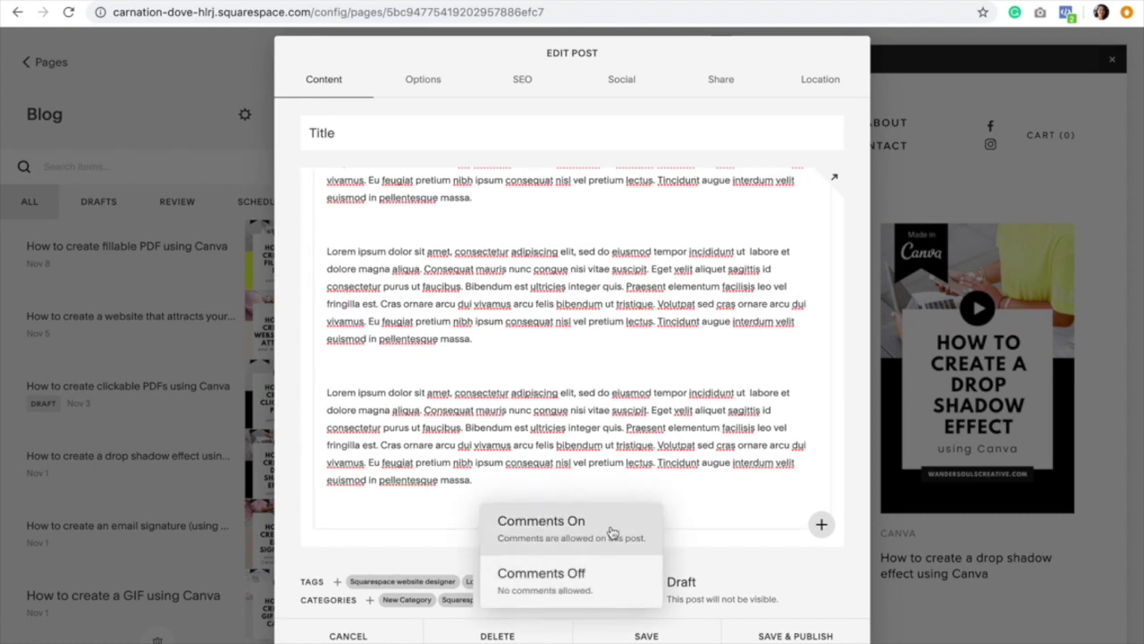
click(677, 566)
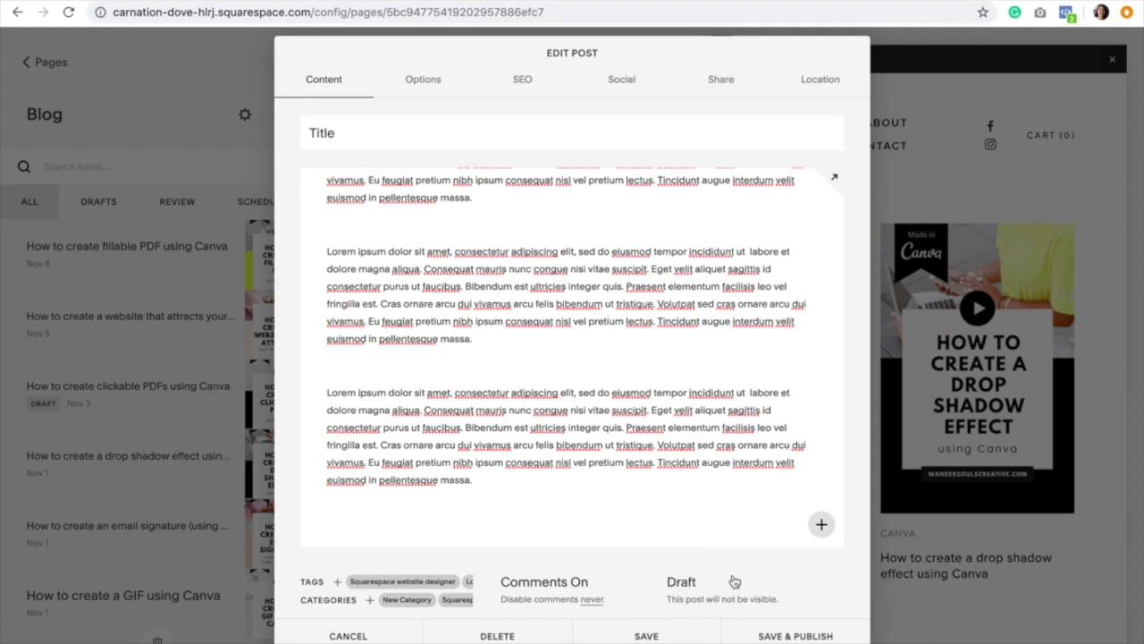
click(683, 585)
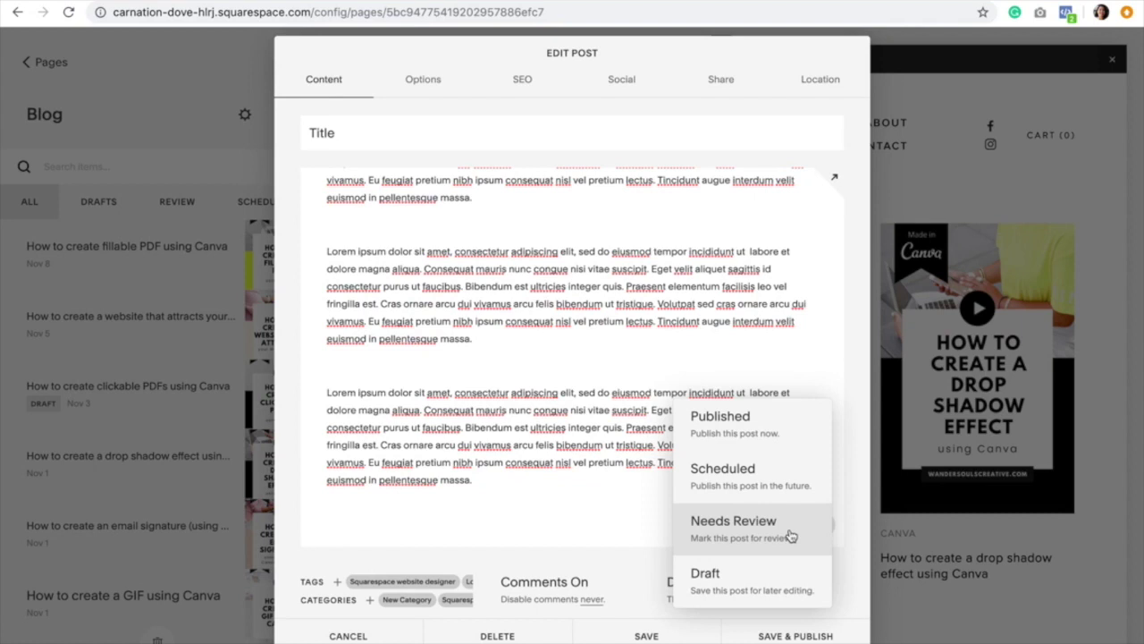
click(853, 569)
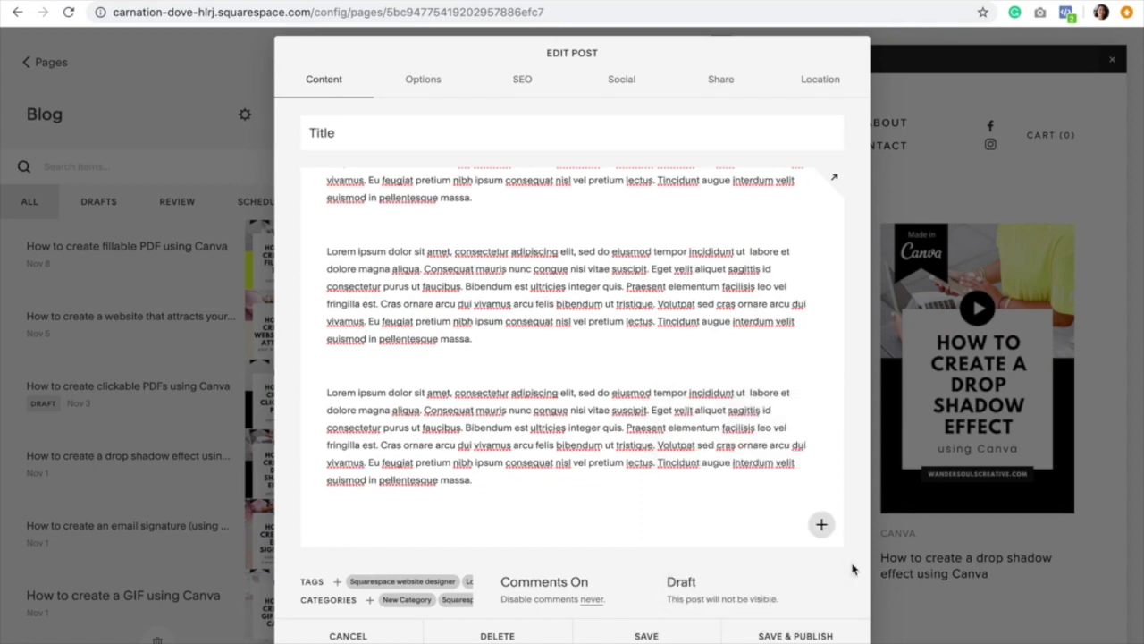
click(424, 81)
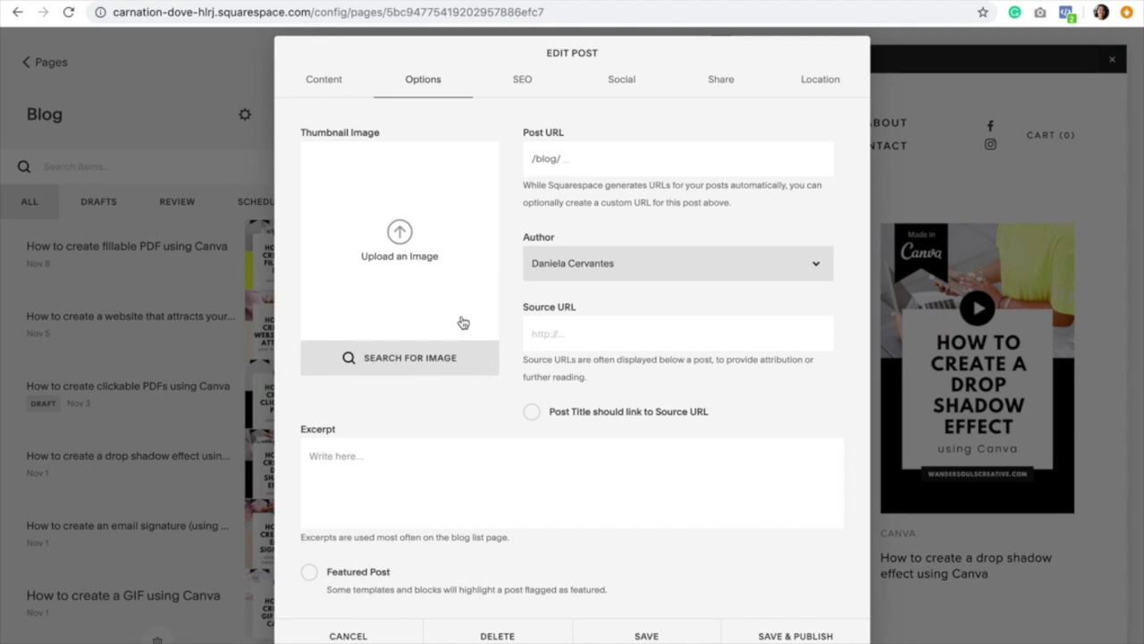
Upload Copy of Facebook Groups.png from Downloads as the post's thumbnail image
click(324, 80)
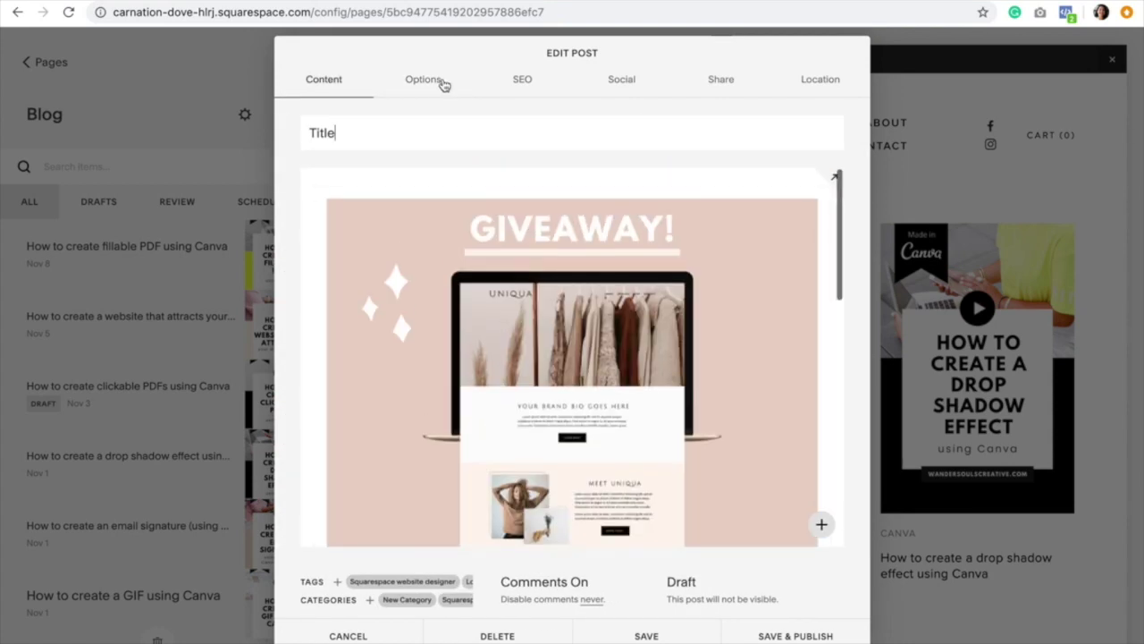
click(431, 84)
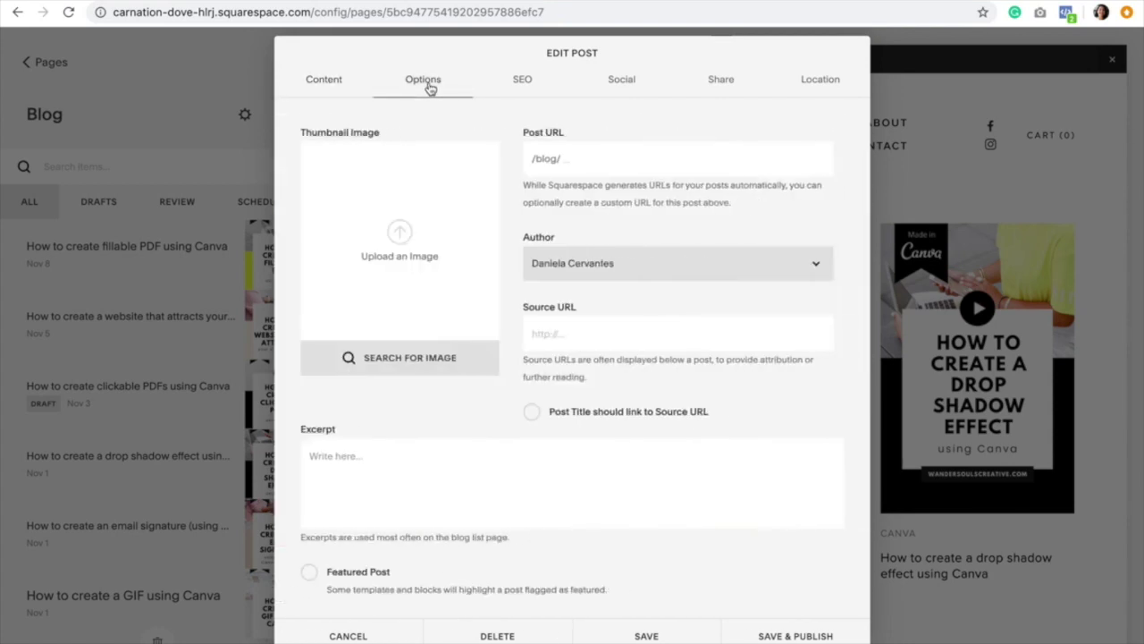
click(400, 234)
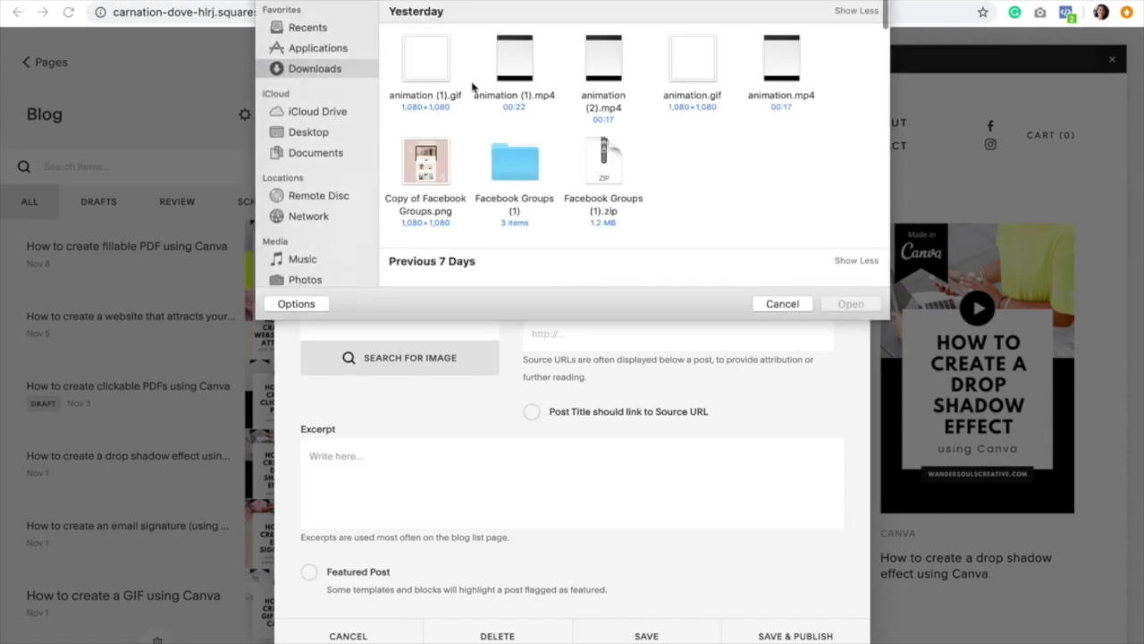
double_click(428, 173)
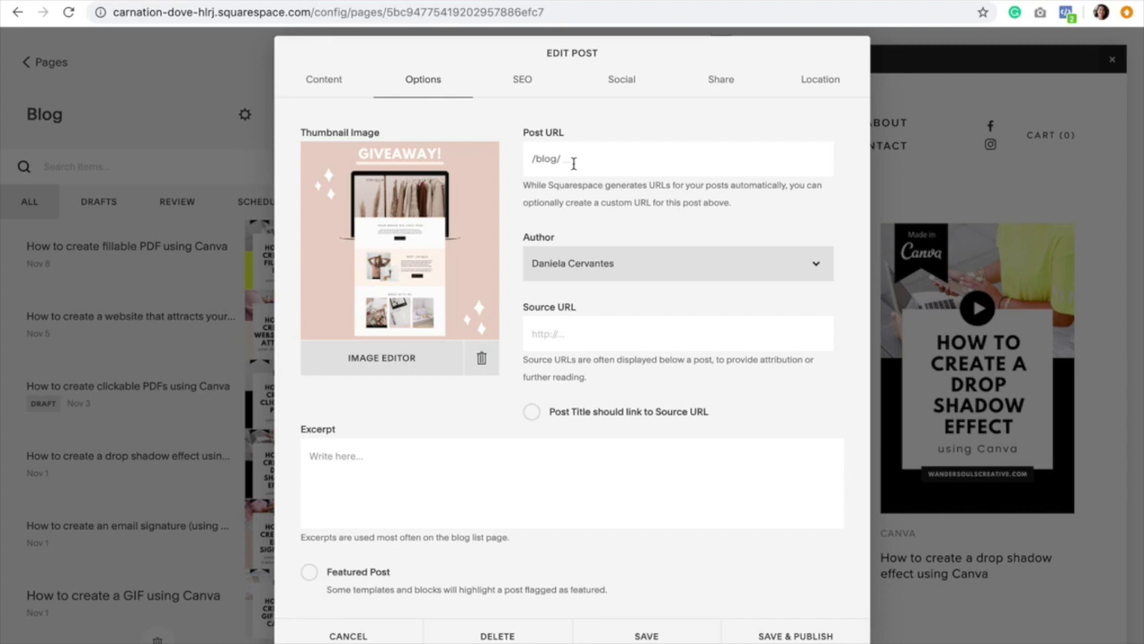
Clear the stray Post URL text and enter the slug squarespace-template-giveway after /blog/
click(573, 163)
text(126y93812)
drag(608, 160, 556, 161)
key(BackSpace)
text(squarespace-template-givew)
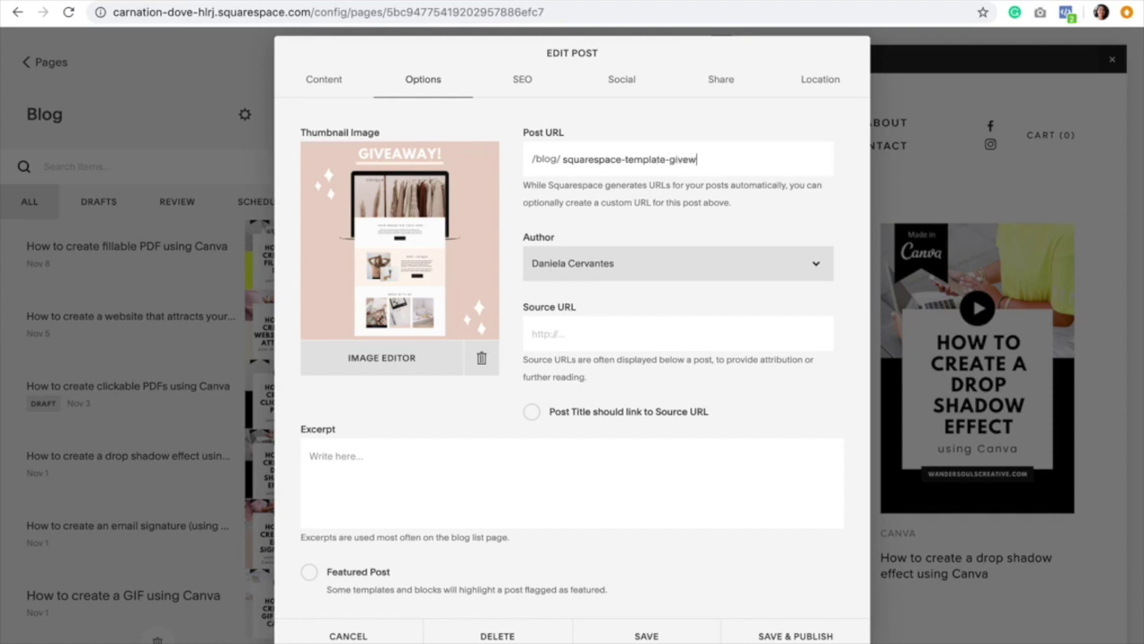
text(ay)
Copy the opening Lorem ipsum sentences from the content into the post's Excerpt
click(324, 79)
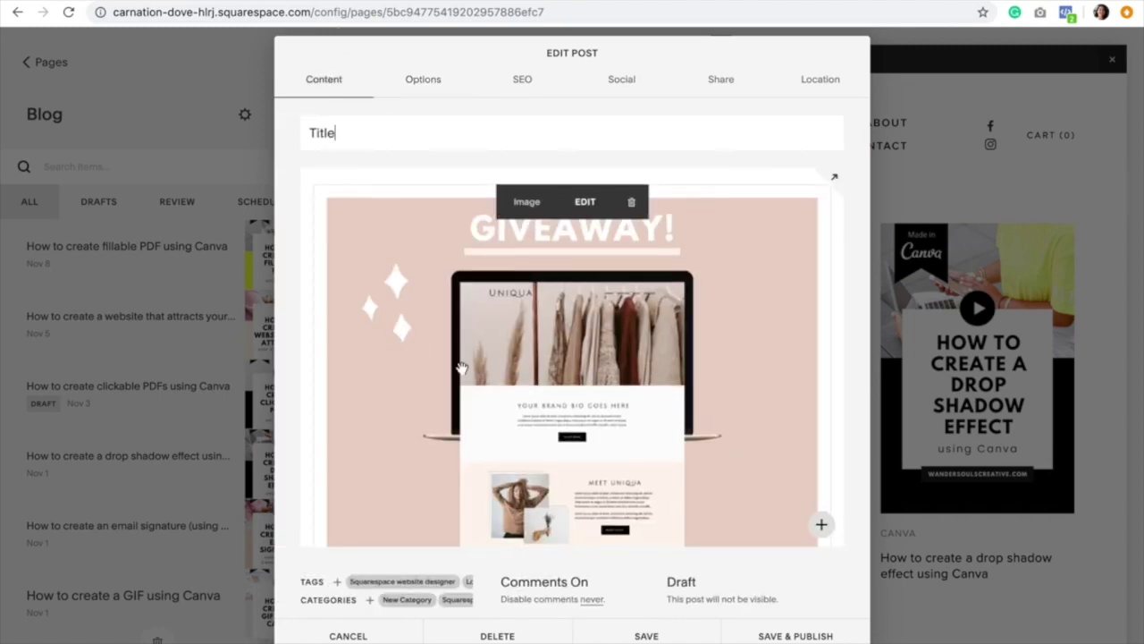
scroll(462, 369, down, 10)
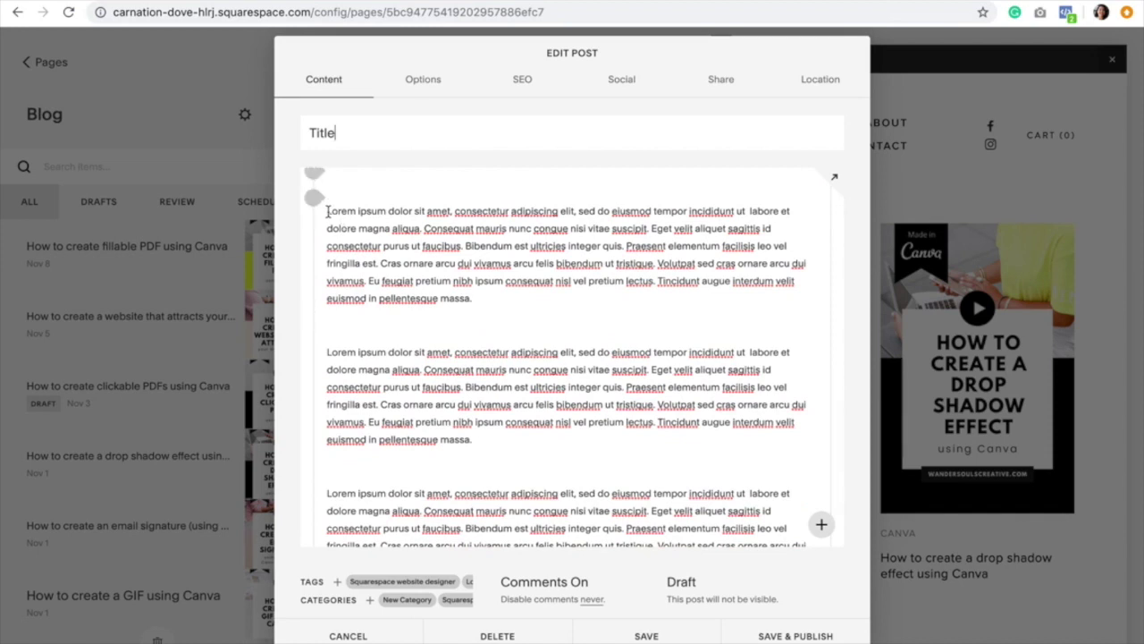
drag(327, 211, 464, 246)
key(ctrl+c)
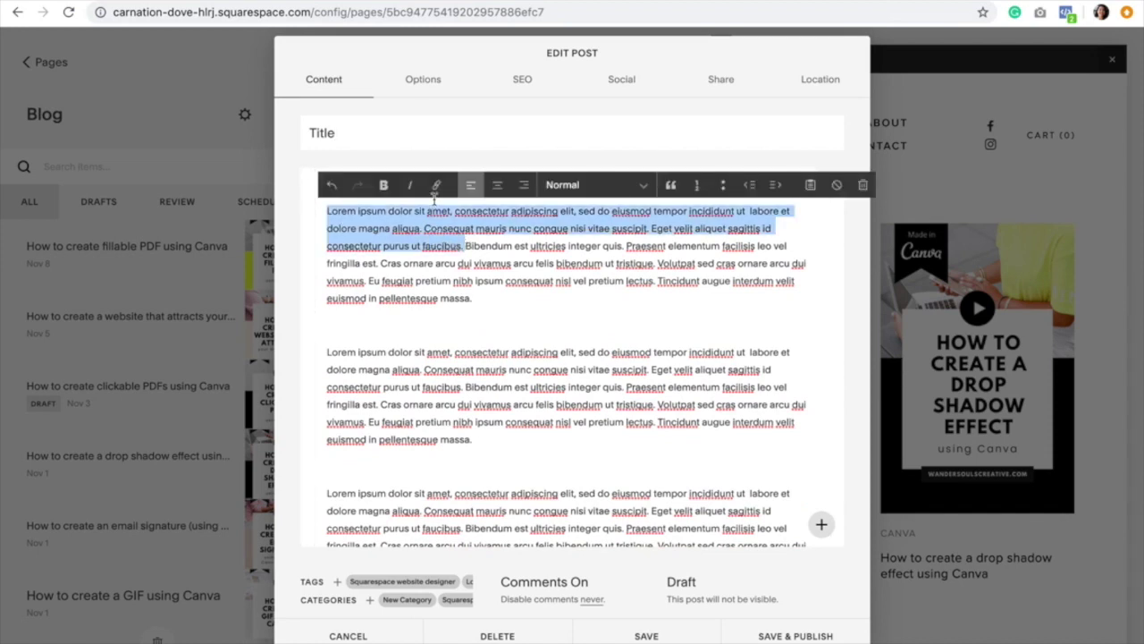
click(423, 83)
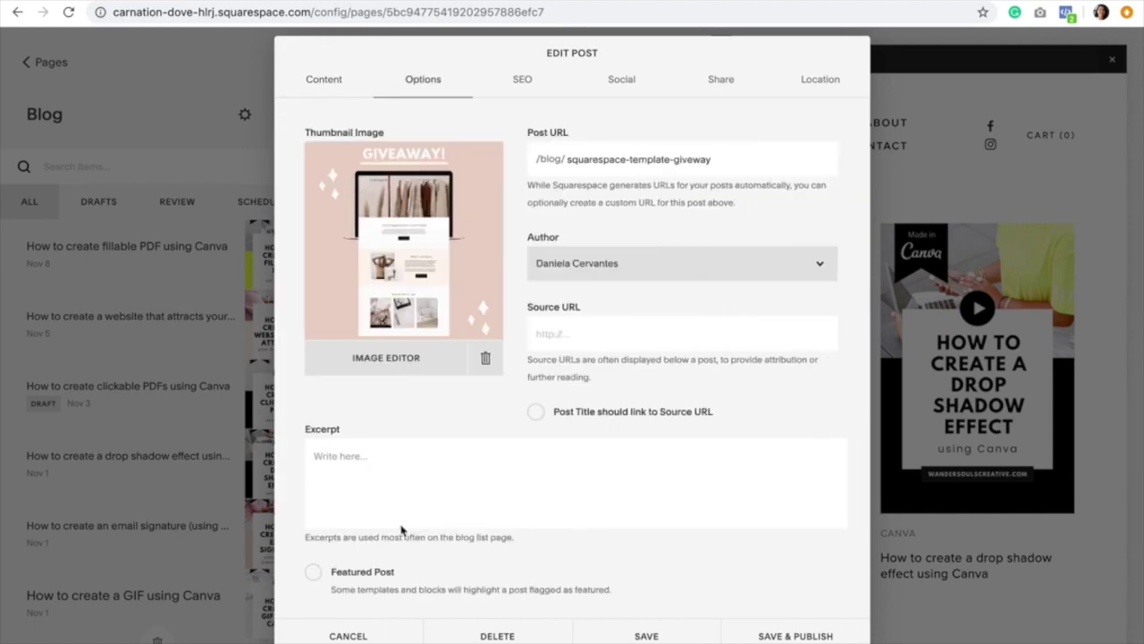
click(400, 456)
key(ctrl+v)
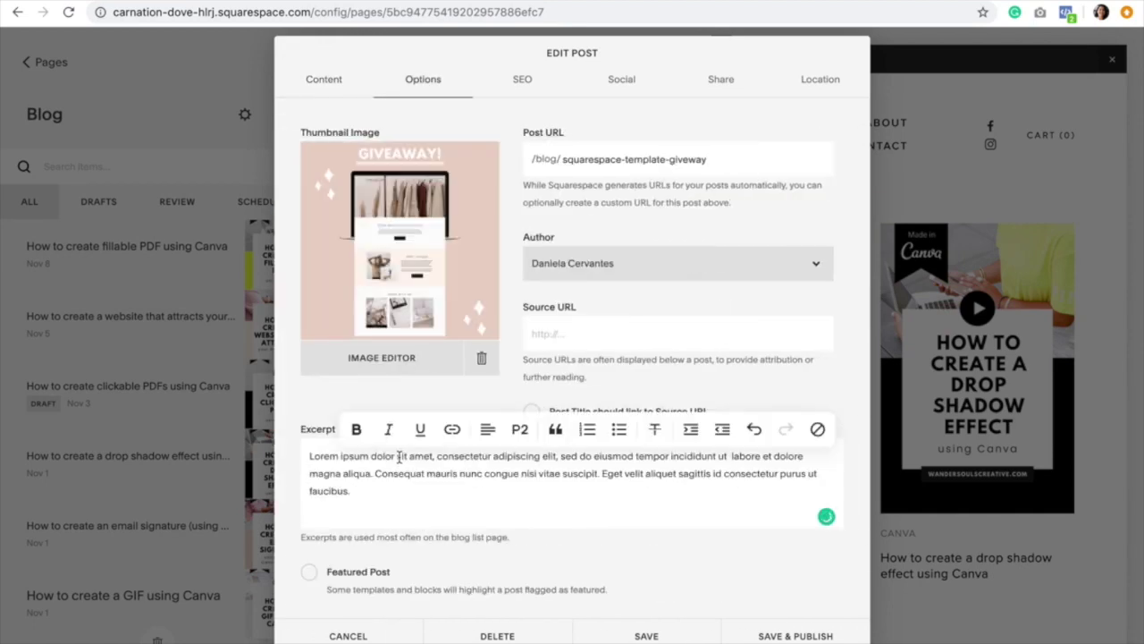
Mark the post as Featured and paste the same Lorem ipsum text as its SEO description
click(717, 582)
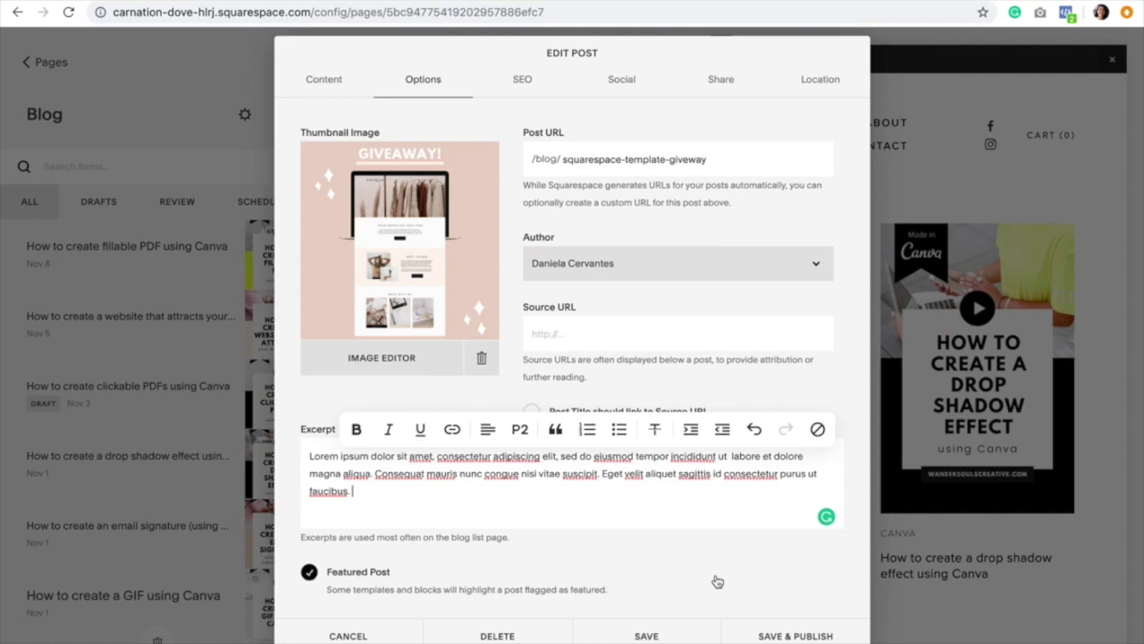
click(524, 82)
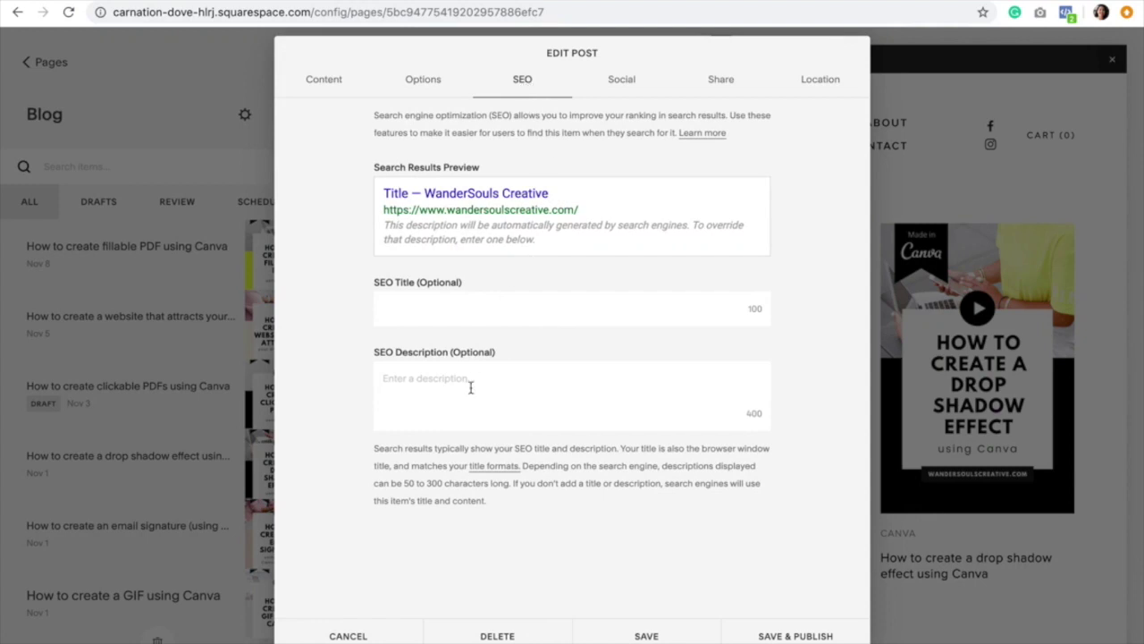
click(413, 382)
key(ctrl+v)
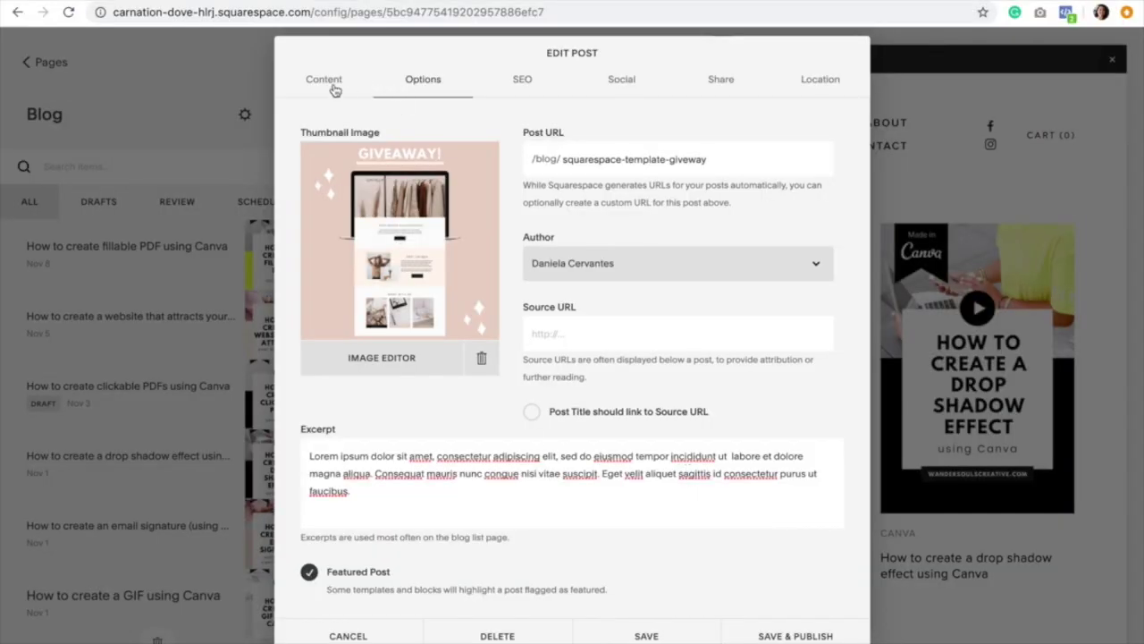
click(332, 85)
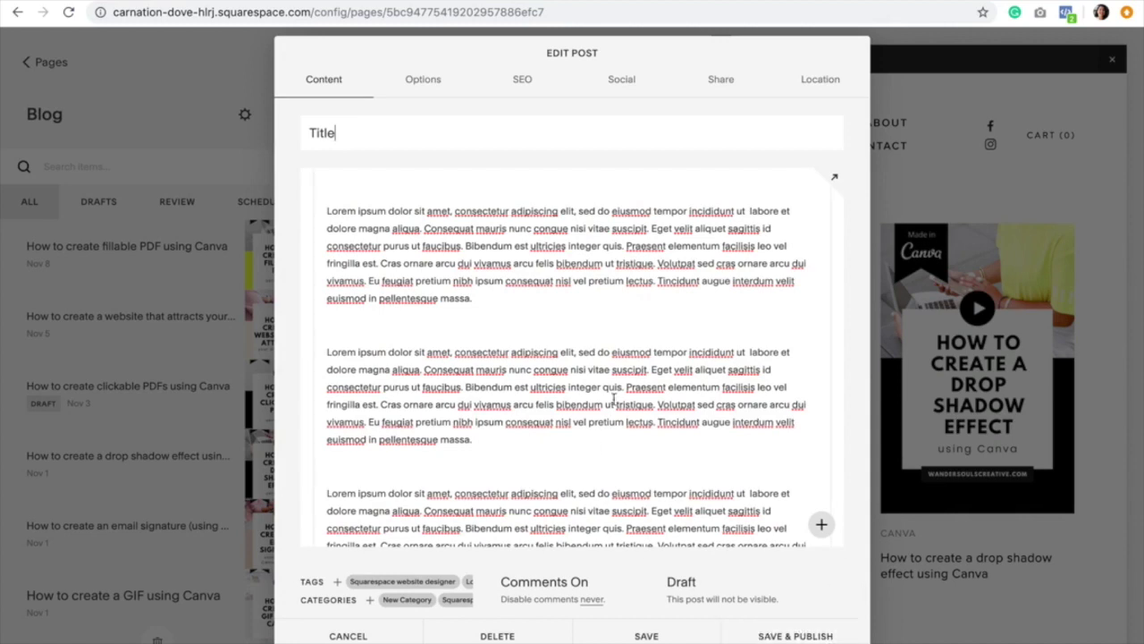
scroll(616, 406, up, 5)
scroll(616, 407, down, 10)
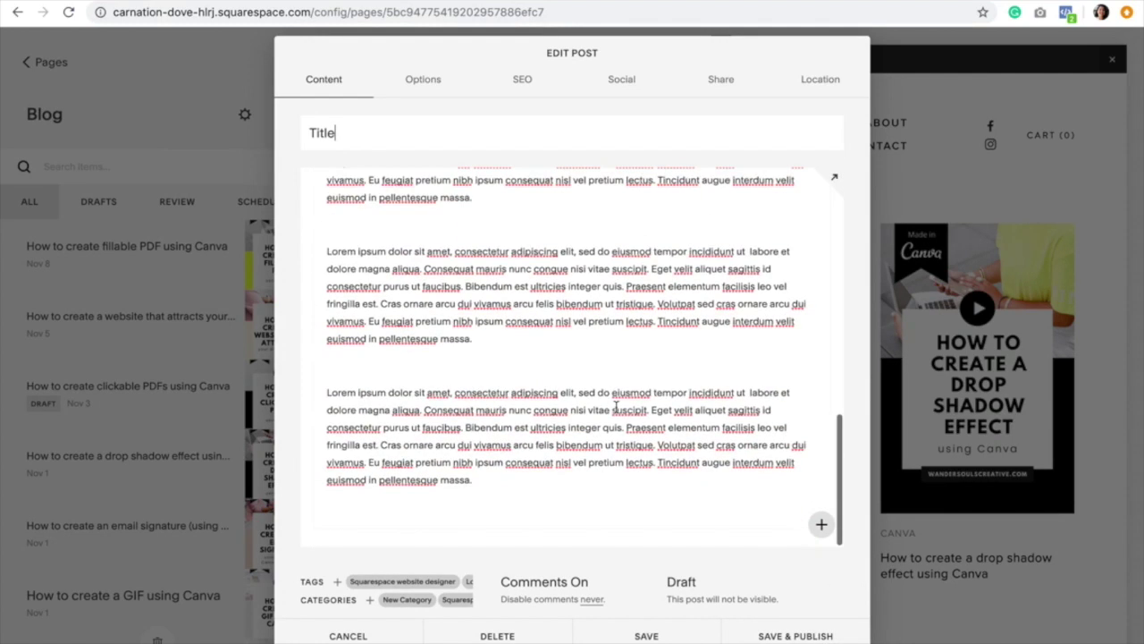
Save the post as a draft and close the post editor
click(646, 636)
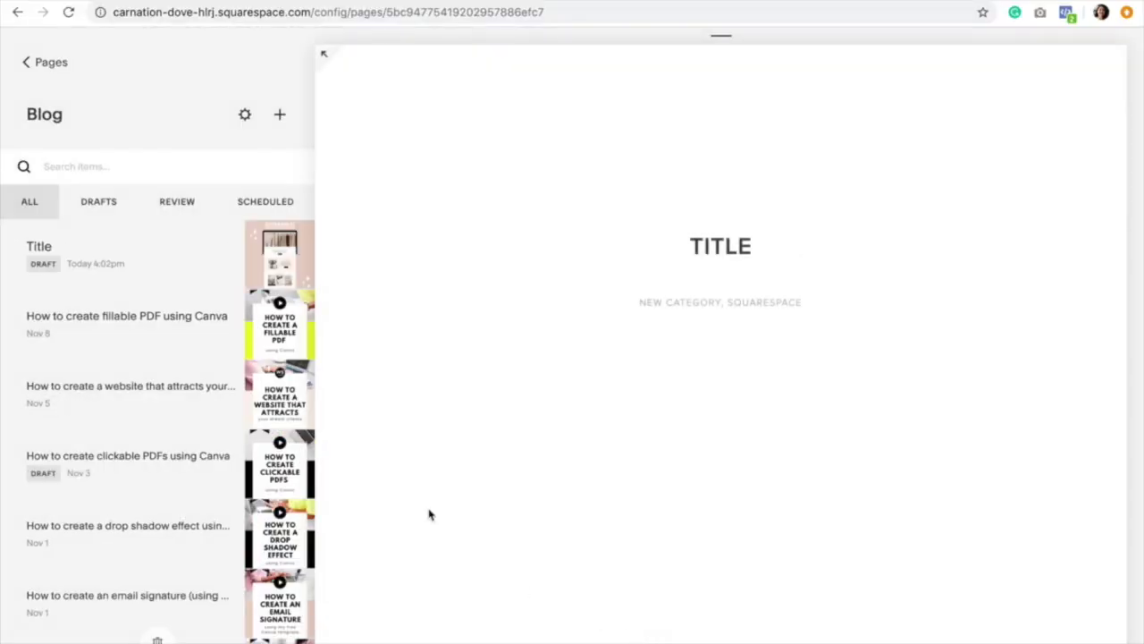
mouse_move(192, 263)
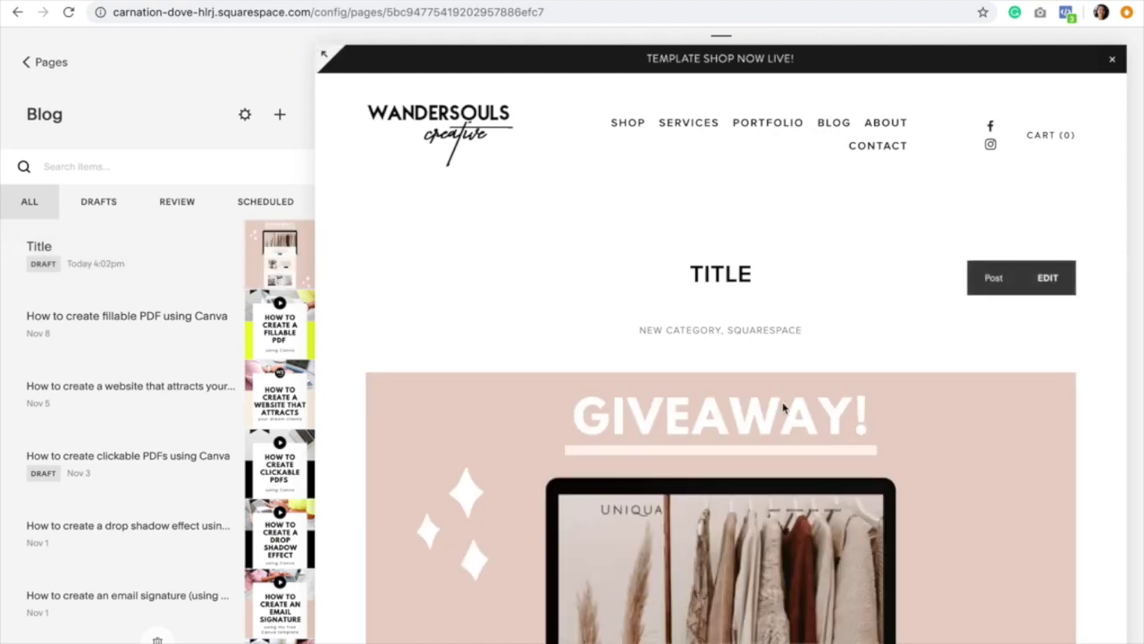
scroll(784, 408, down, 3)
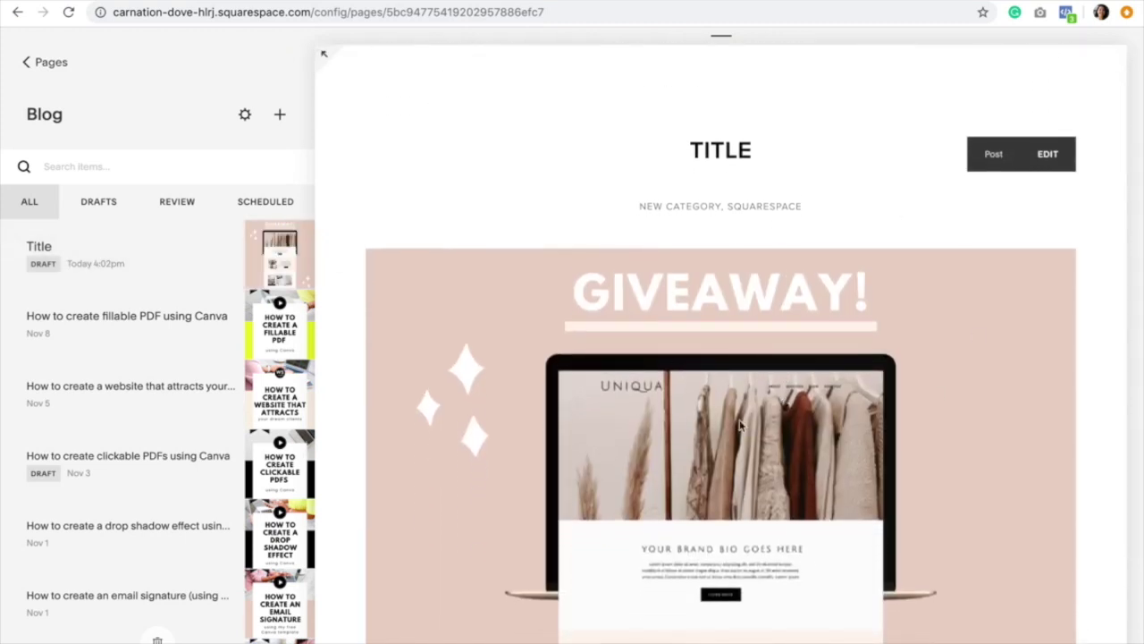
scroll(794, 194, up, 3)
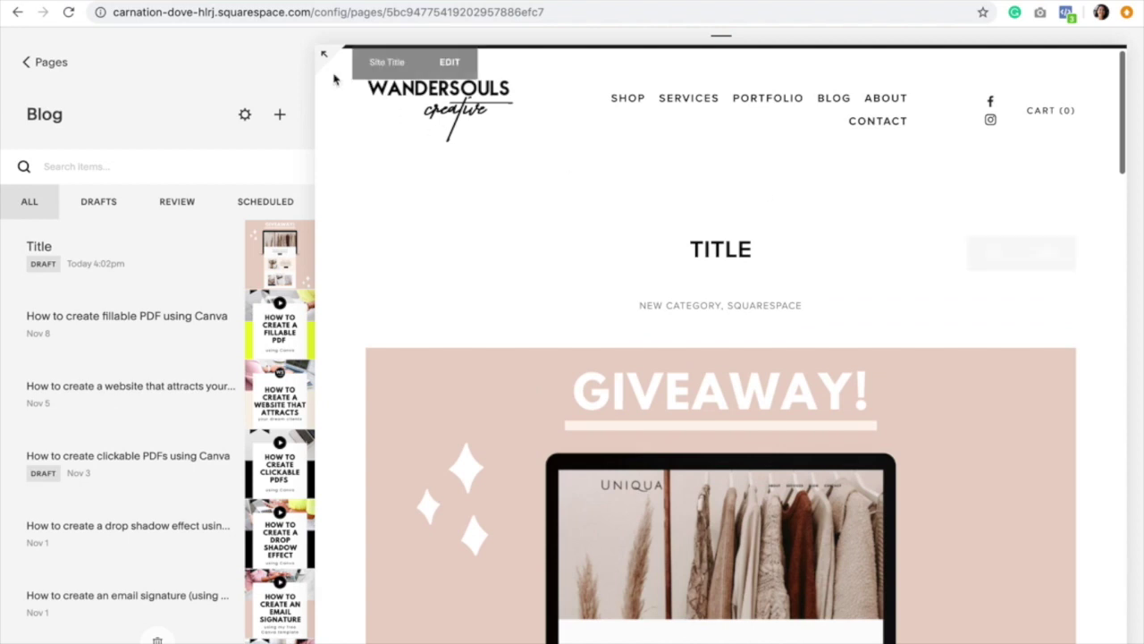
Expand the preview and review the post page at /blog/squarespace-template-giveway
click(325, 58)
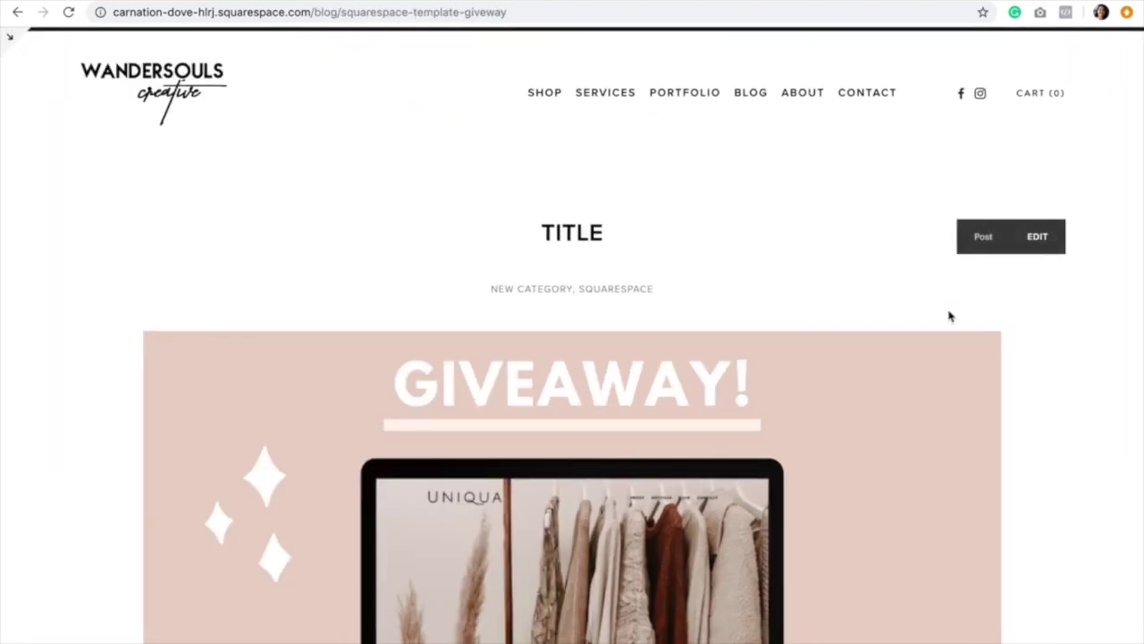
scroll(950, 316, down, 10)
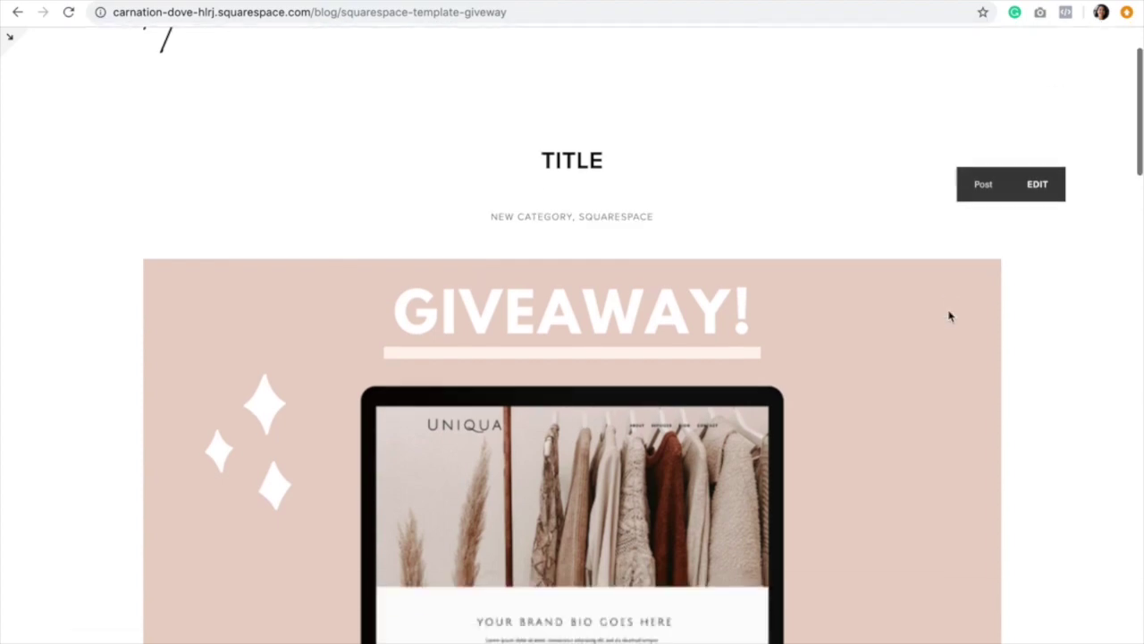
scroll(950, 315, up, 12)
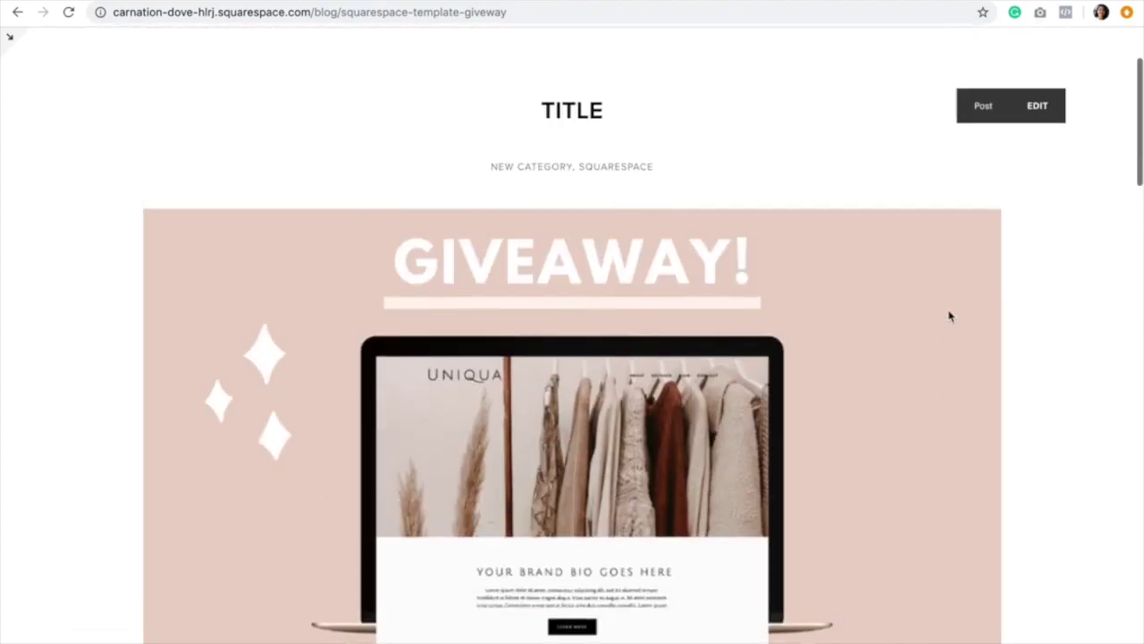
scroll(949, 313, down, 20)
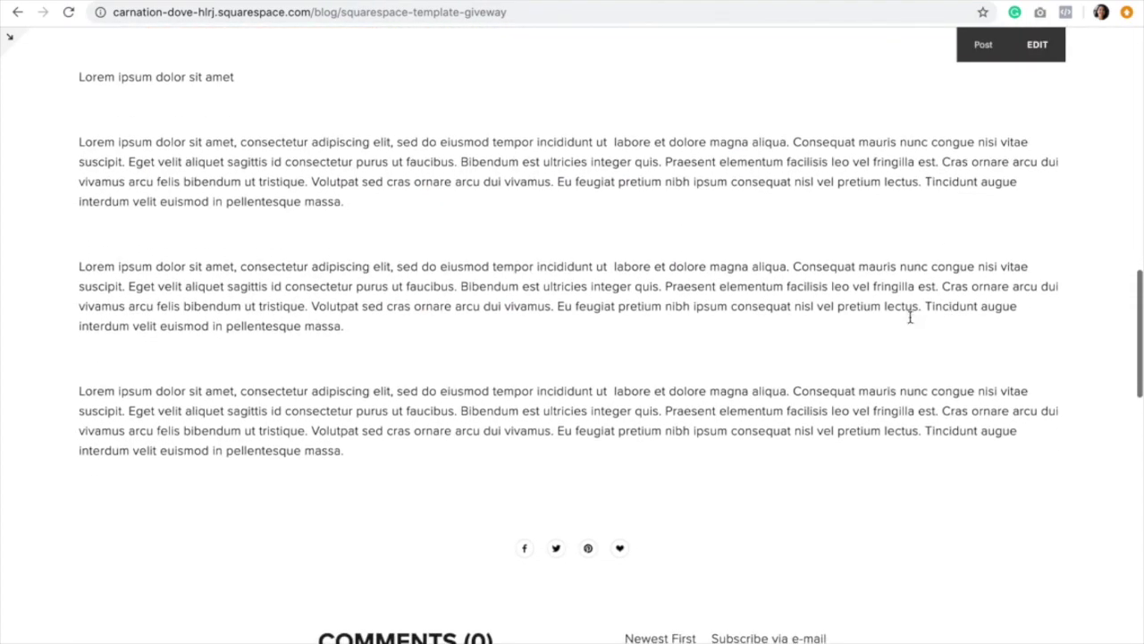
scroll(717, 291, up, 5)
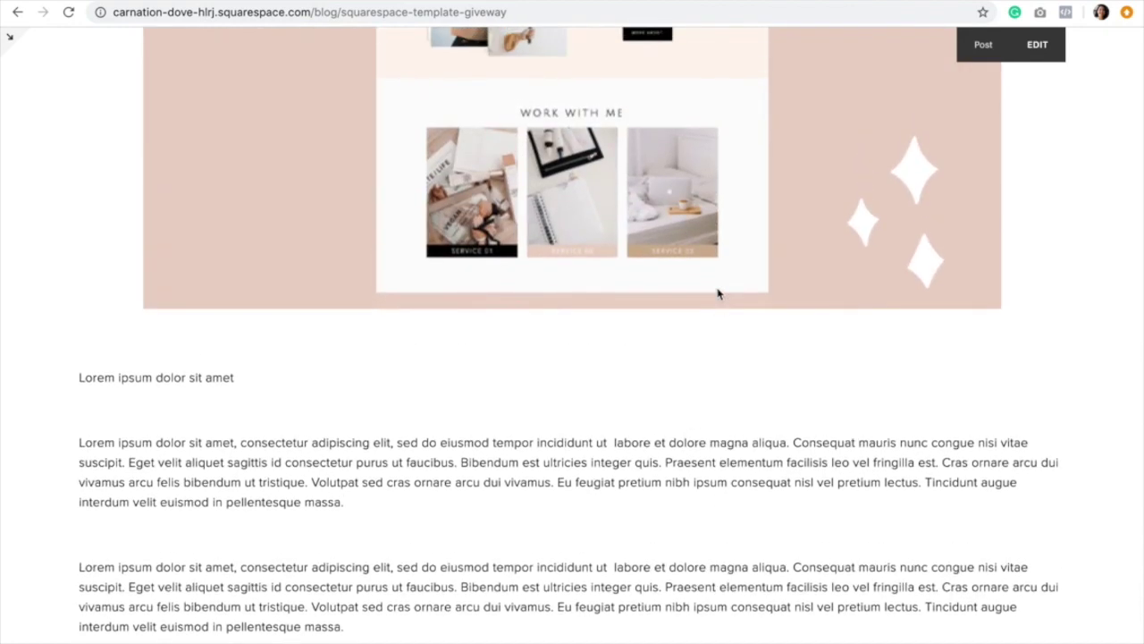
scroll(718, 291, up, 15)
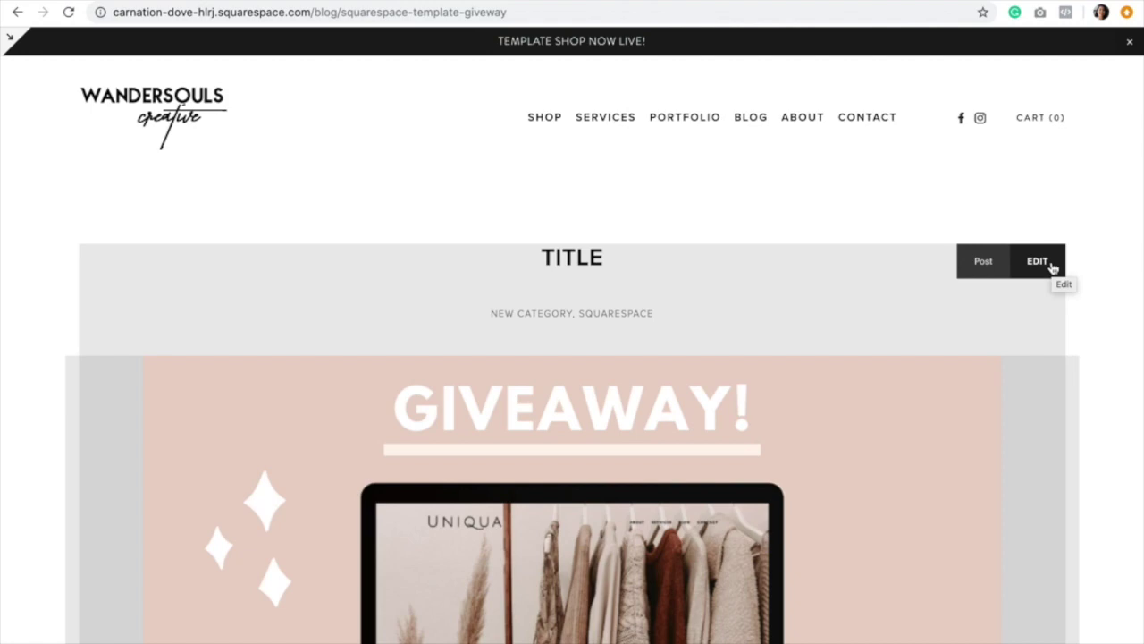
scroll(796, 450, down, 20)
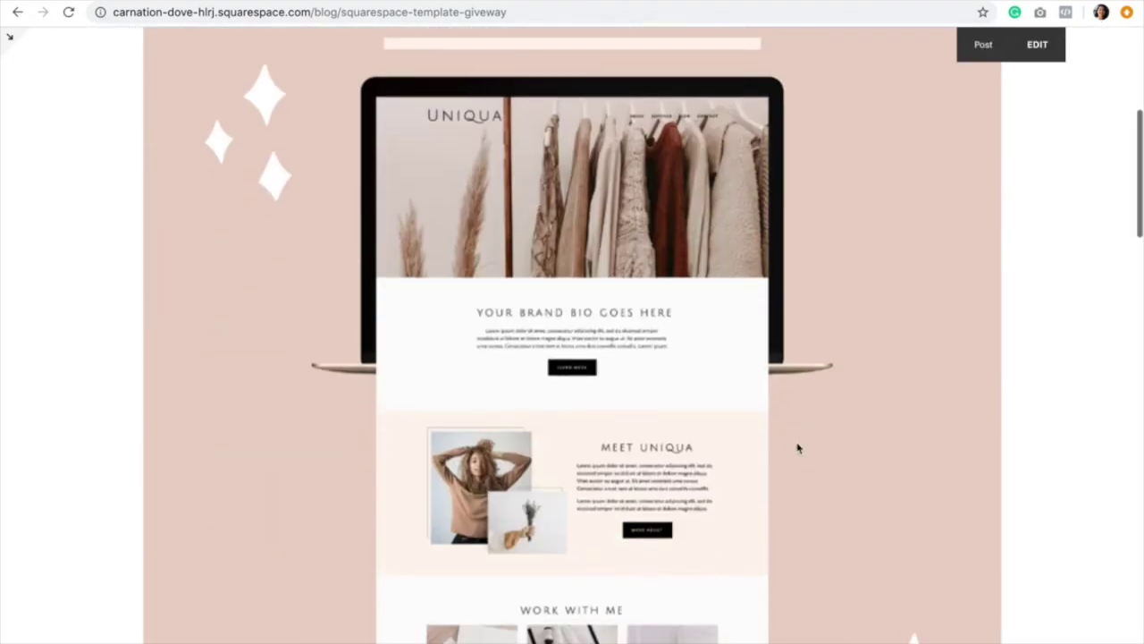
scroll(798, 447, up, 20)
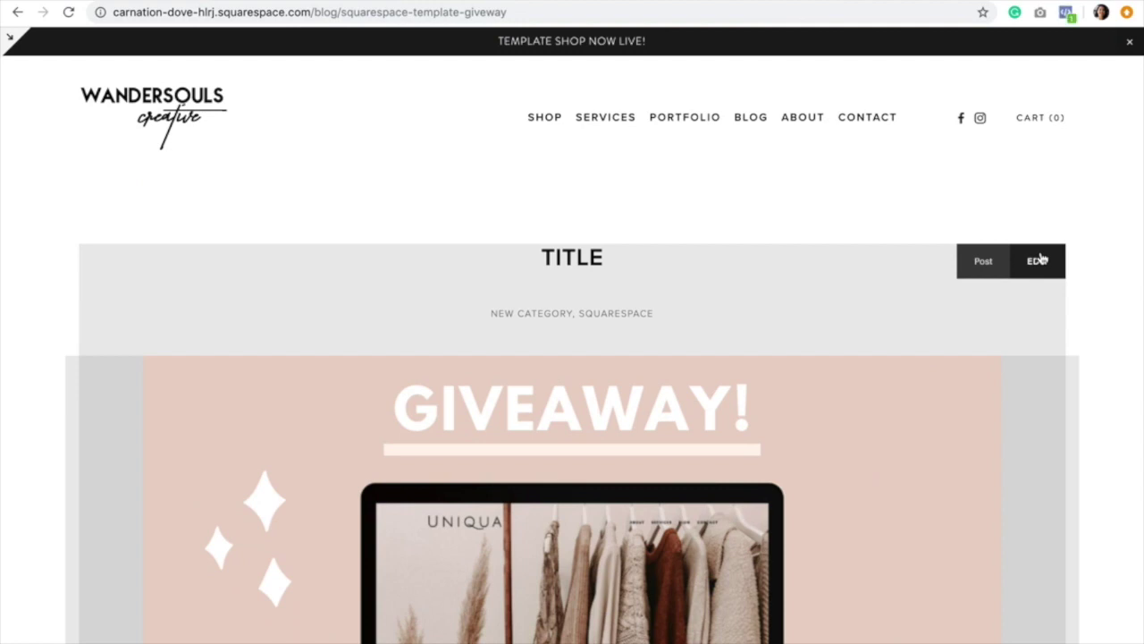
click(1037, 260)
Insert two Spacer blocks between the category line and the GIVEAWAY image
scroll(956, 338, down, 3)
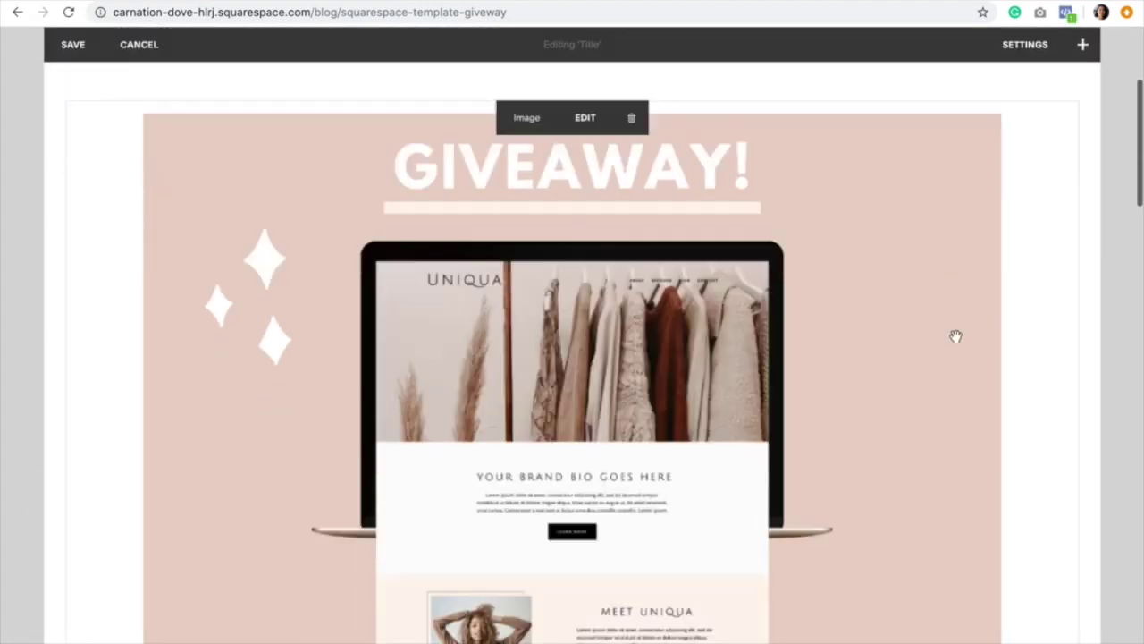
scroll(930, 349, down, 1)
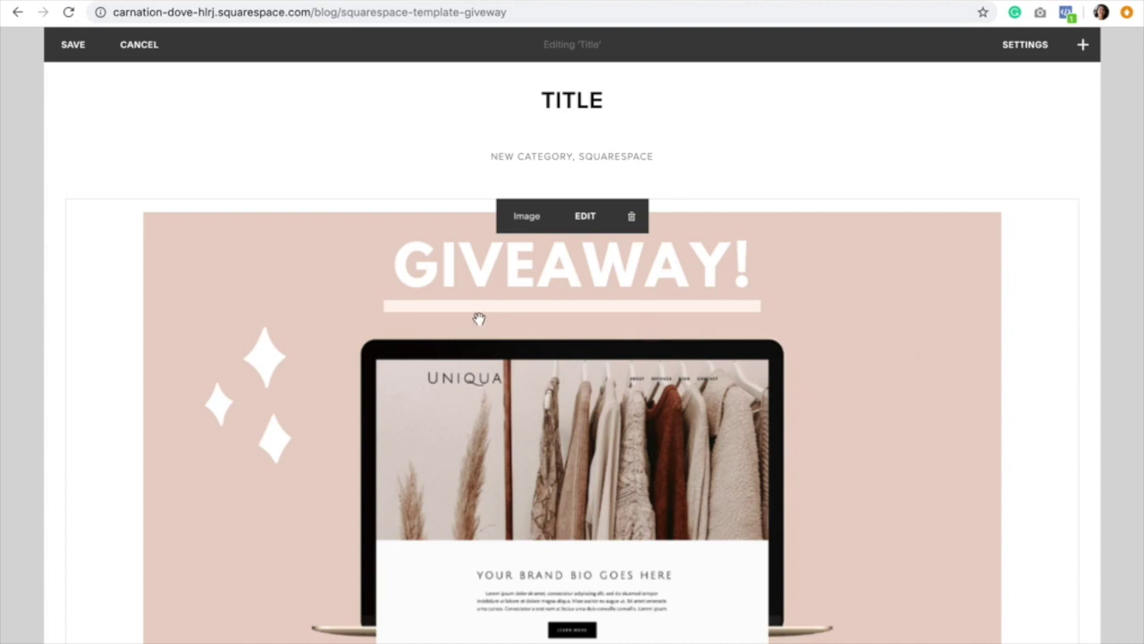
drag(161, 251, 63, 204)
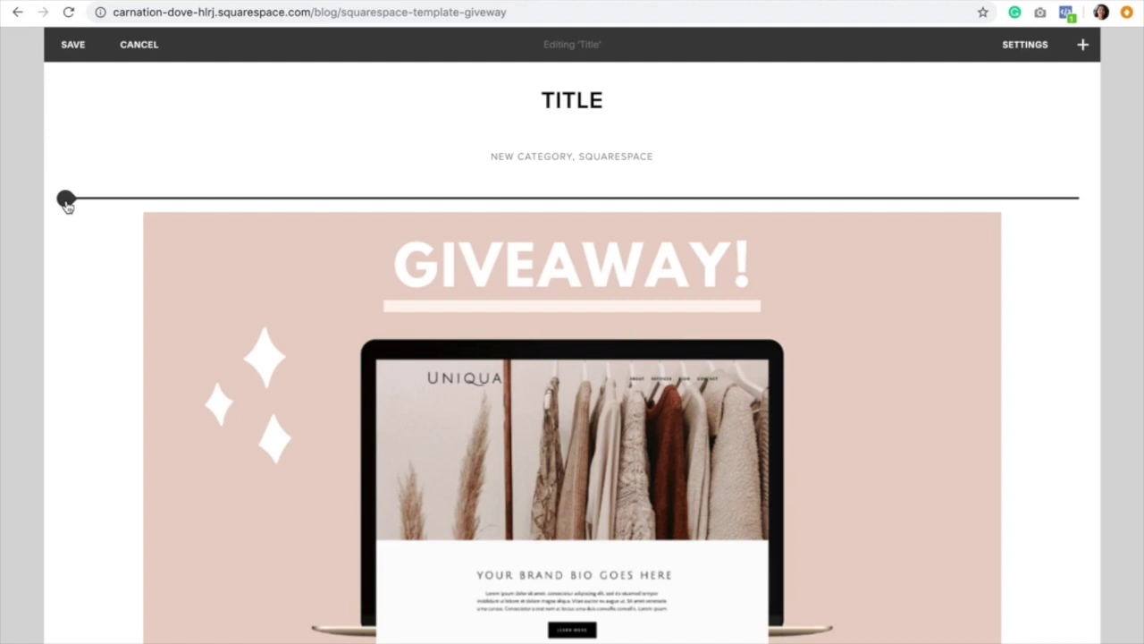
click(66, 201)
click(113, 182)
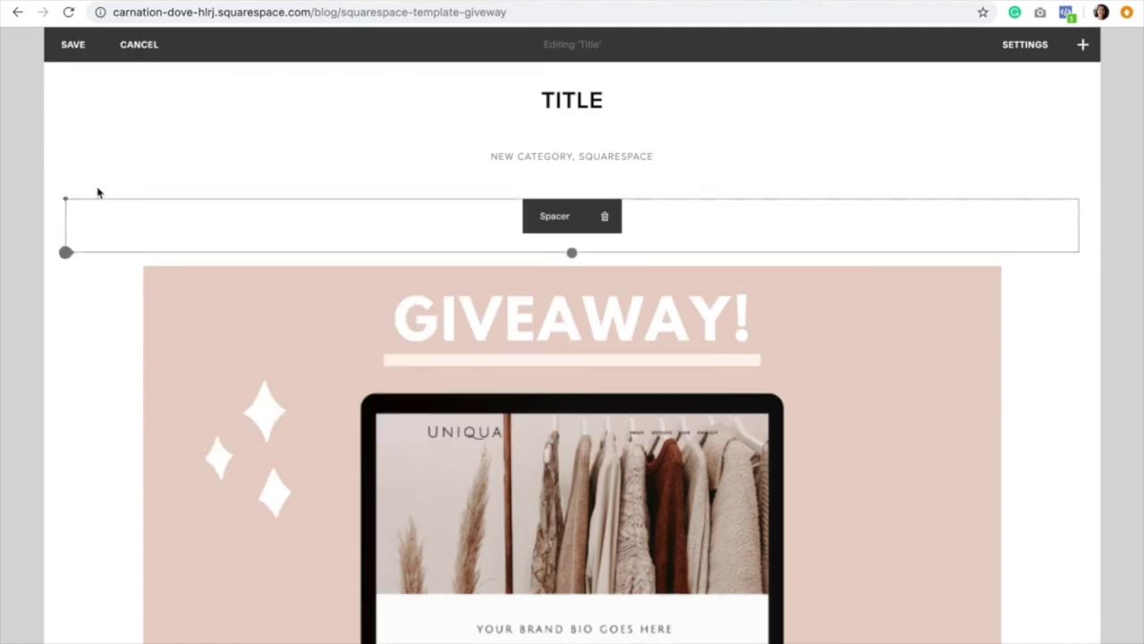
click(65, 197)
click(113, 184)
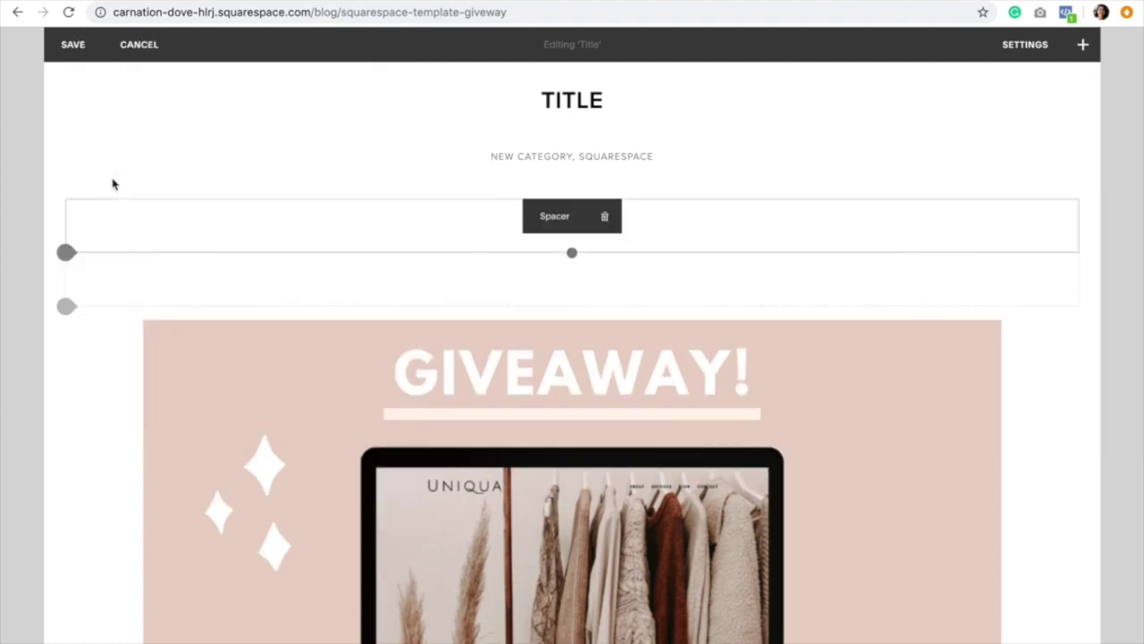
scroll(429, 585, down, 10)
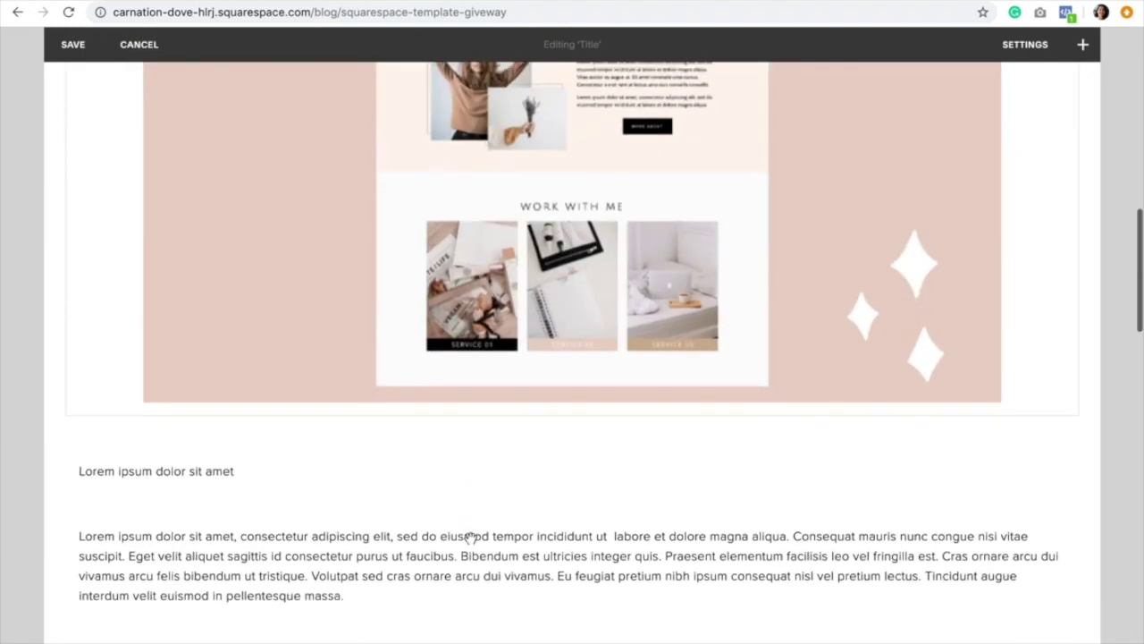
scroll(469, 536, up, 10)
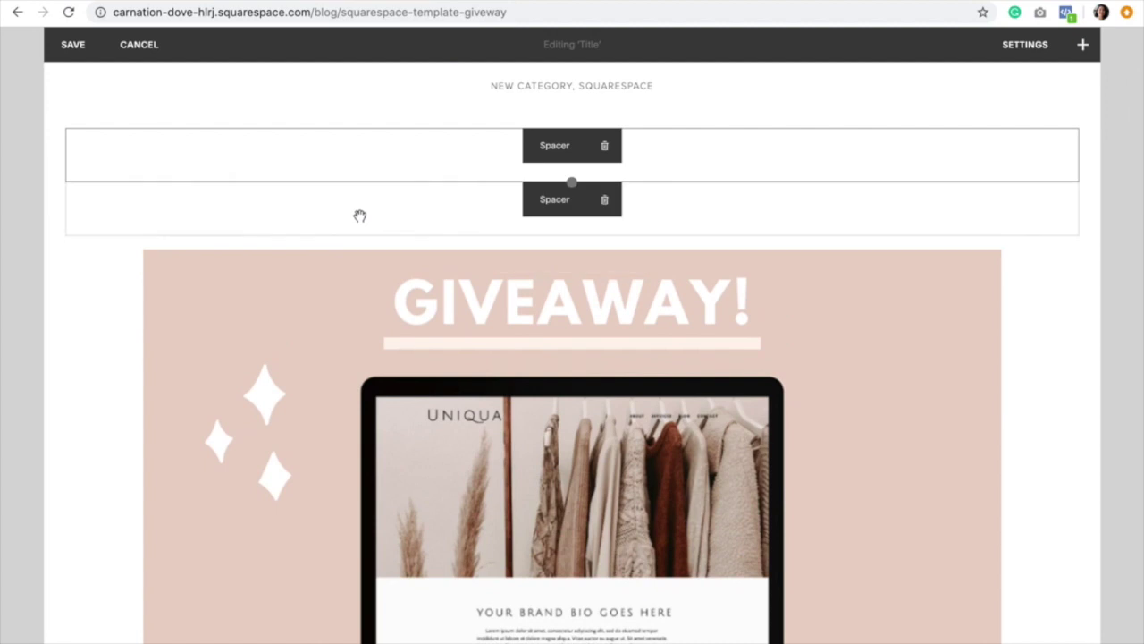
Set the two spacers side by side with the Giveaway image between them, narrowing the spacers
drag(359, 216, 80, 350)
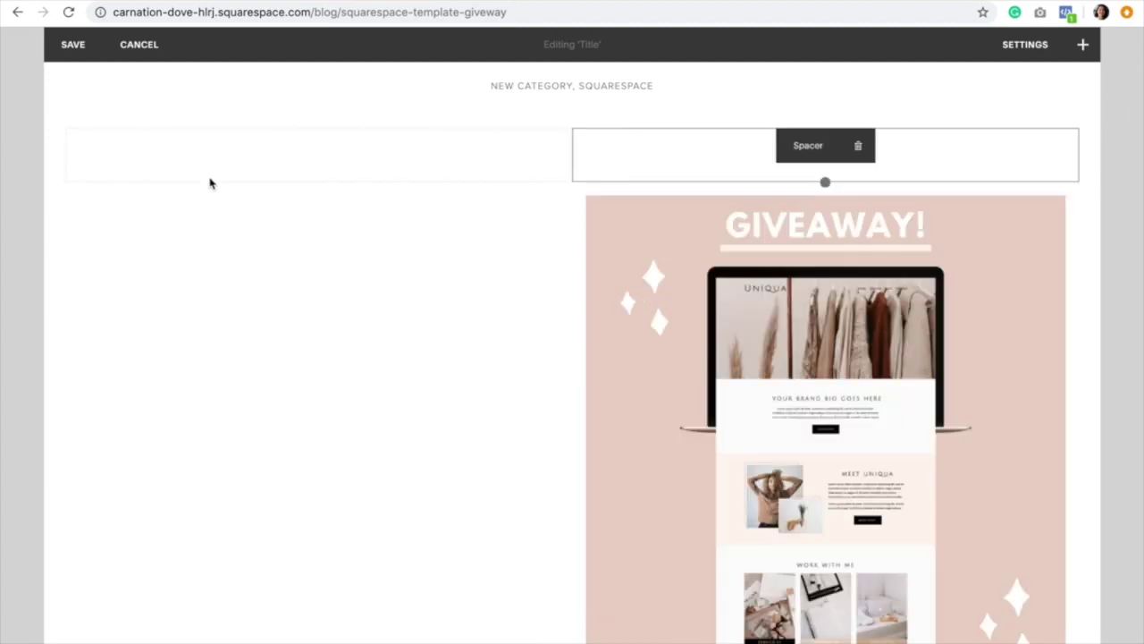
drag(1062, 226, 1067, 215)
scroll(715, 404, down, 2)
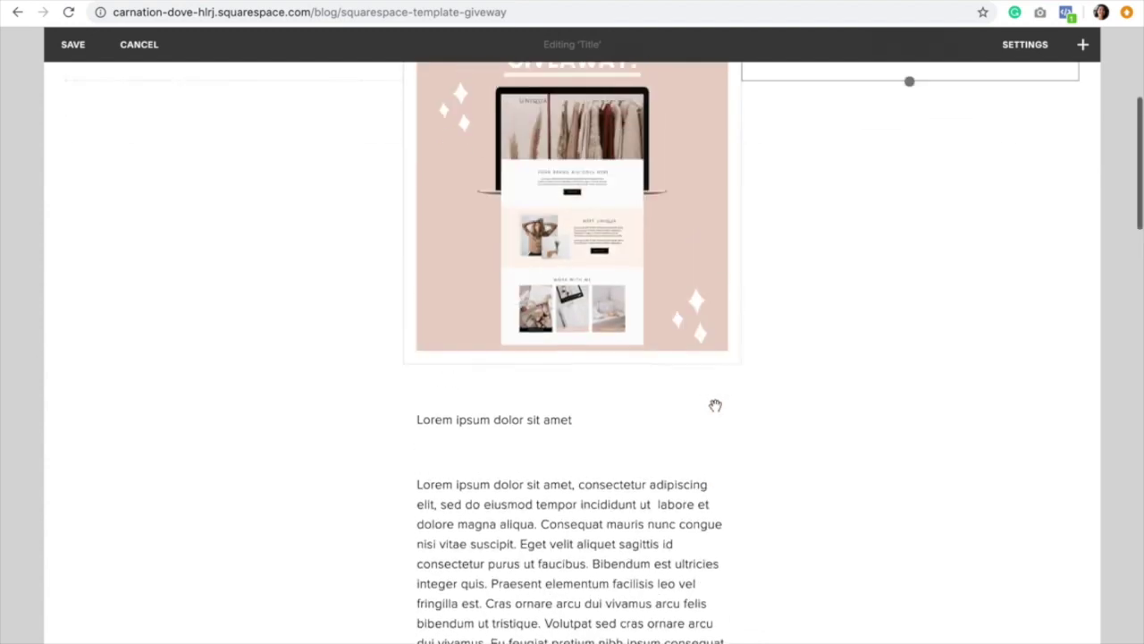
scroll(408, 176, up, 3)
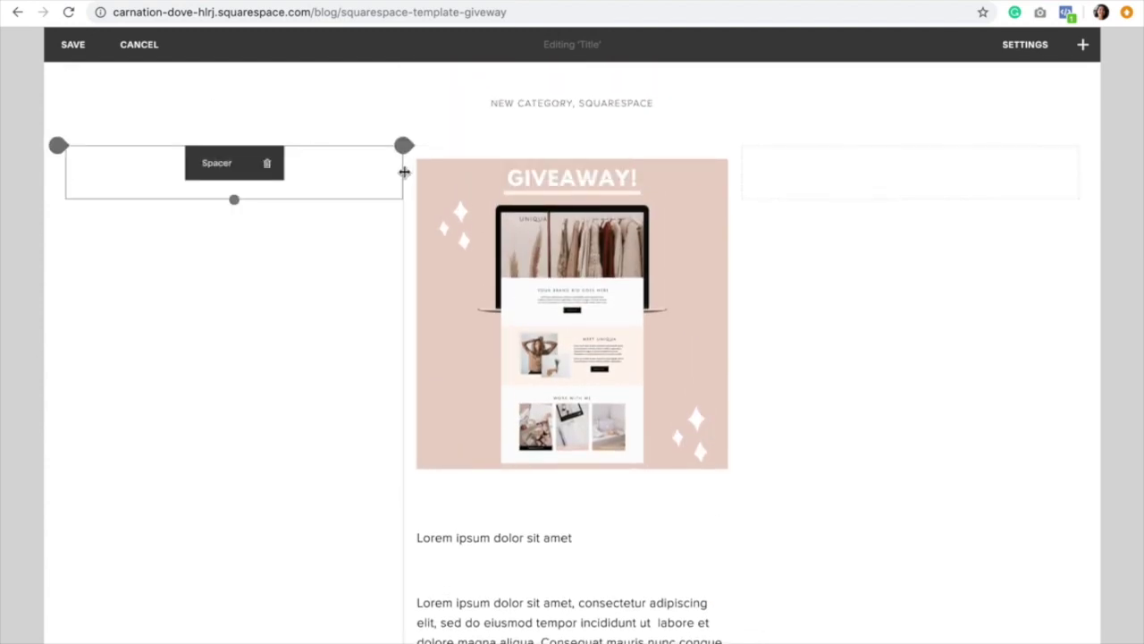
drag(404, 172, 245, 176)
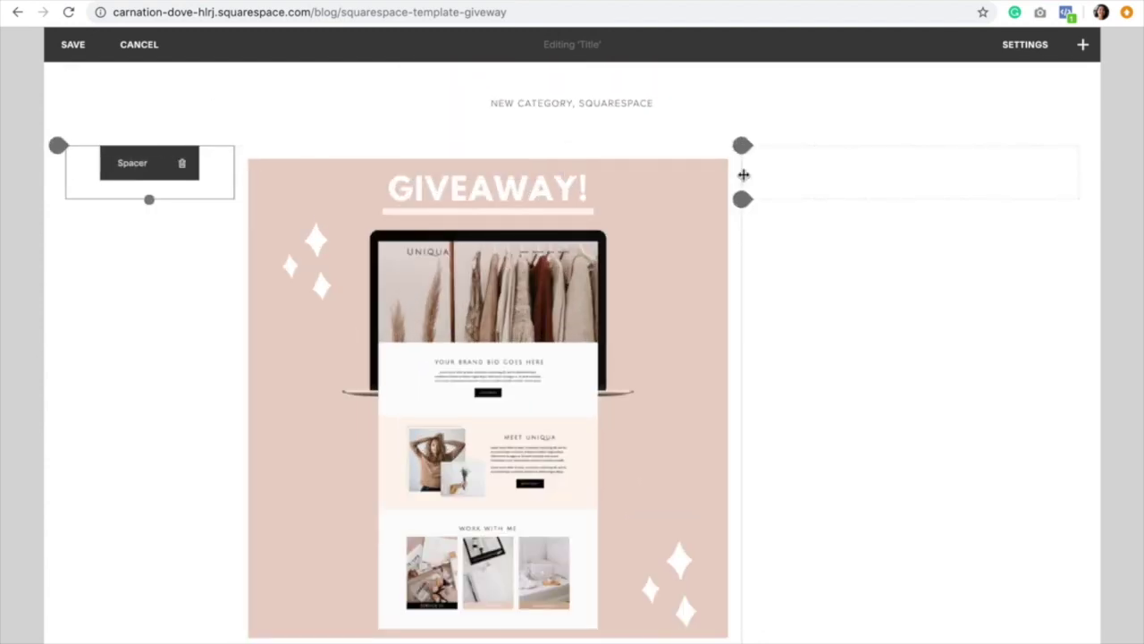
drag(744, 175, 897, 187)
Move the Giveaway image beside the opening body text paragraphs
scroll(727, 322, down, 4)
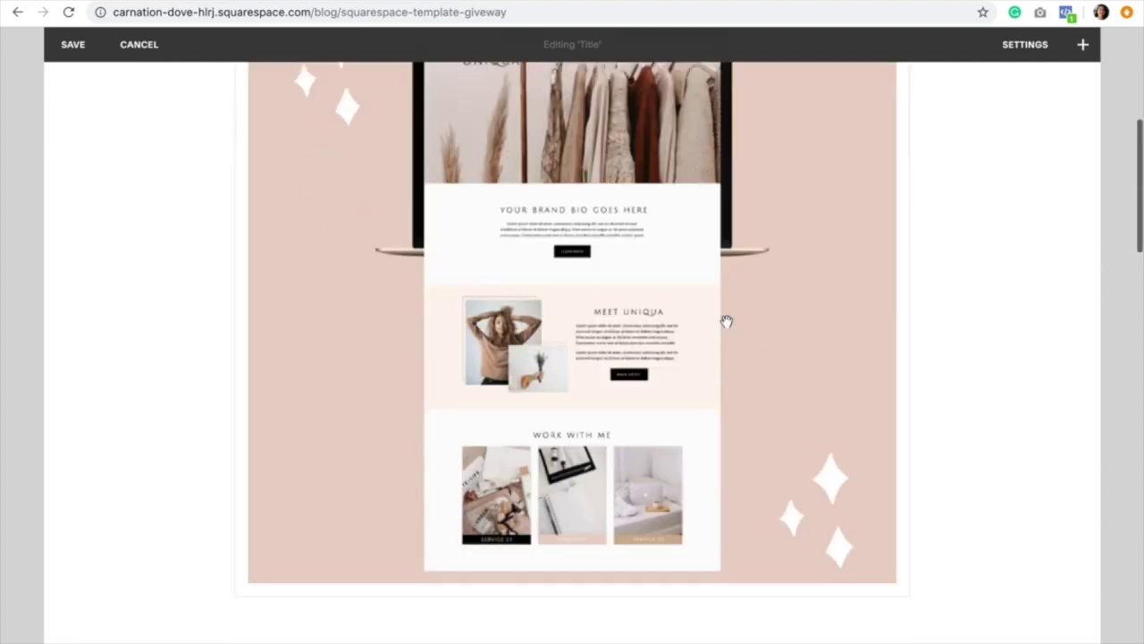
scroll(726, 320, down, 1)
scroll(725, 324, up, 6)
scroll(469, 456, down, 5)
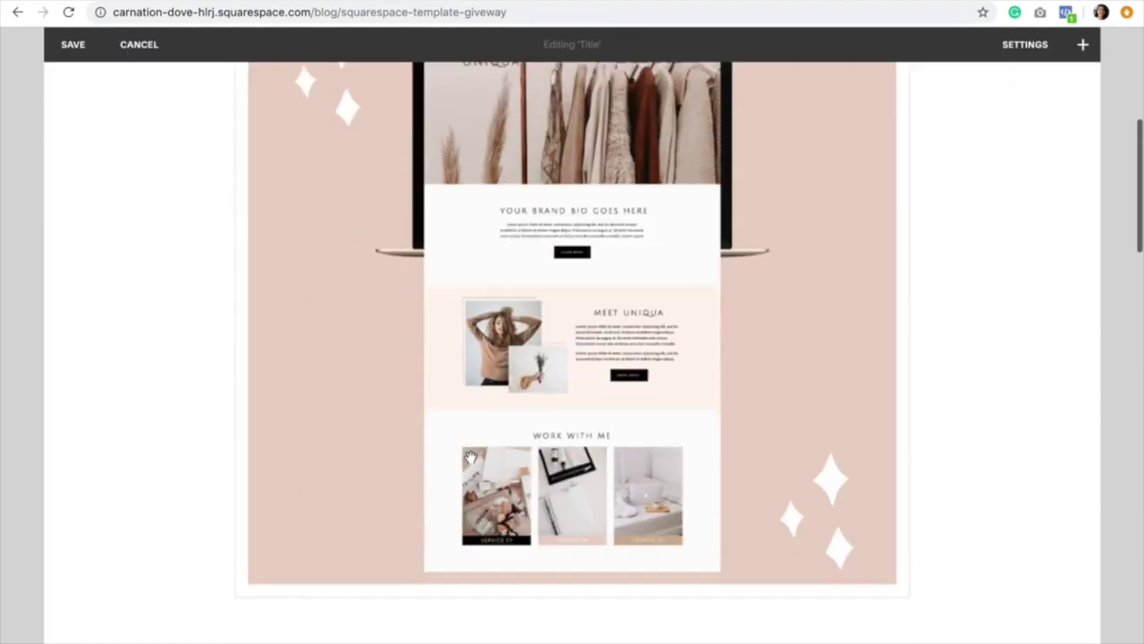
scroll(471, 456, down, 5)
scroll(473, 454, up, 9)
scroll(517, 369, down, 1)
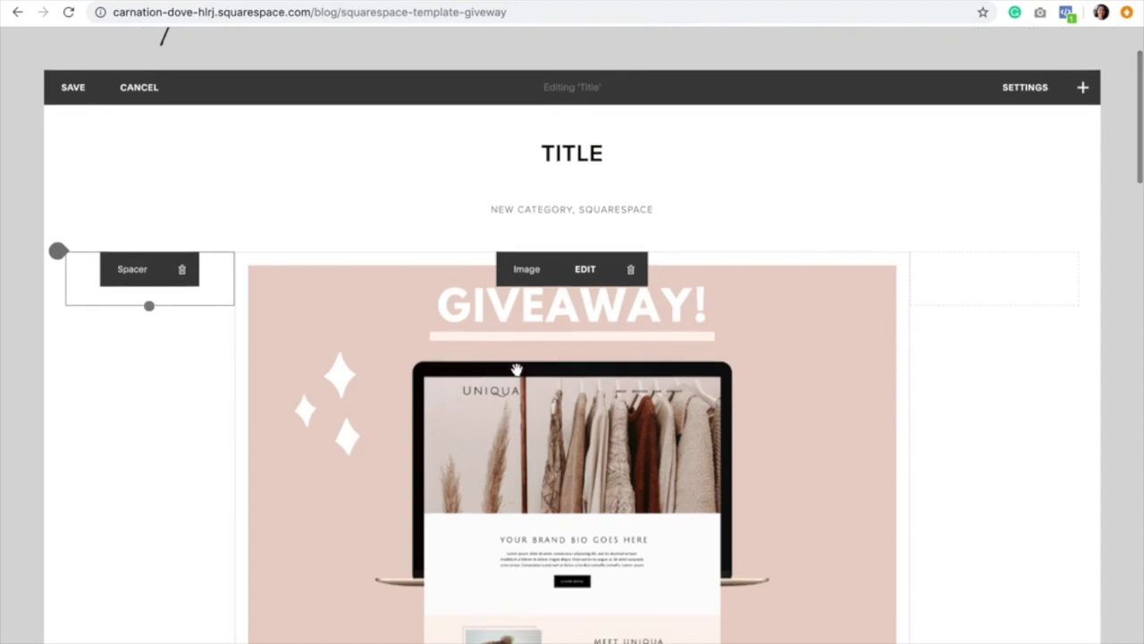
scroll(517, 369, down, 6)
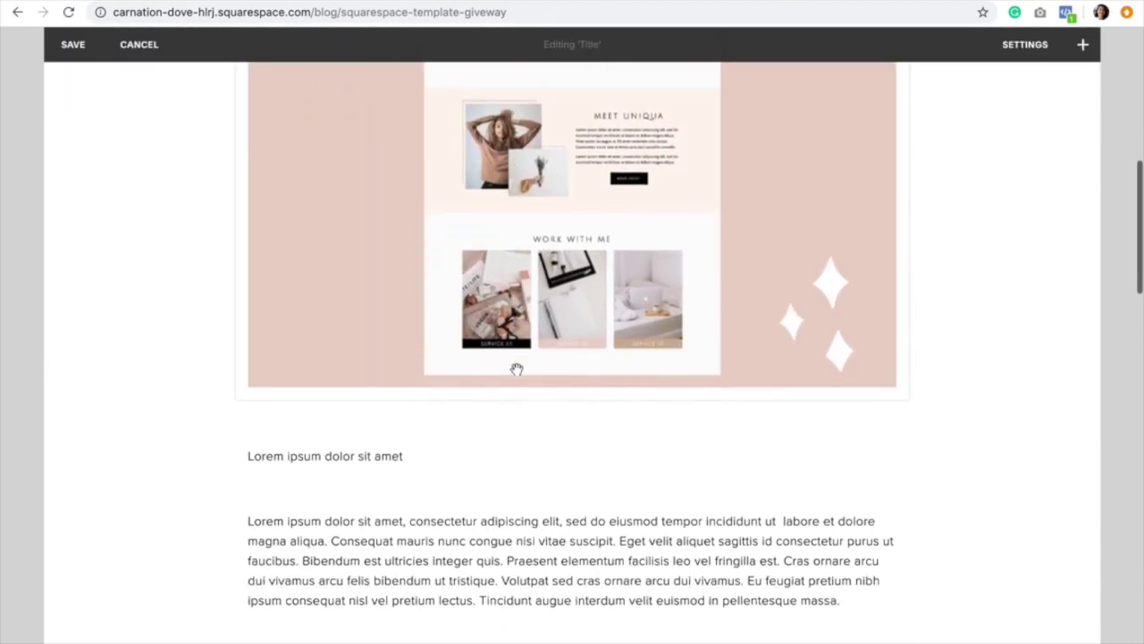
drag(474, 212, 287, 500)
scroll(620, 340, up, 5)
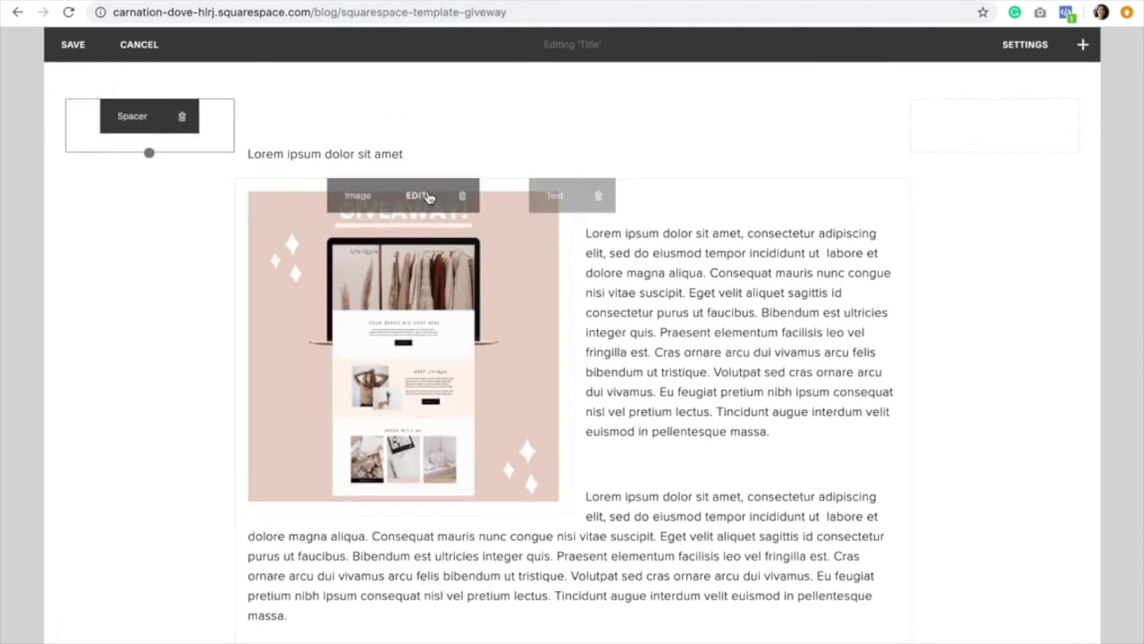
Make the Lorem ipsum dolor sit amet line a centred Heading 2 subtitle
triple_click(388, 154)
click(426, 82)
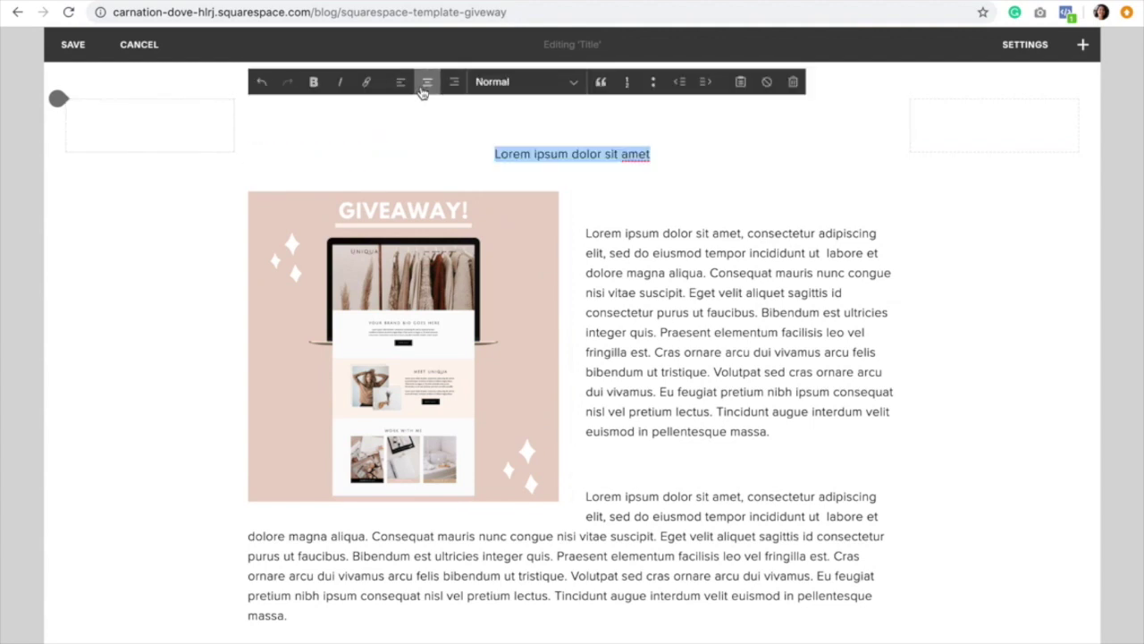
click(558, 83)
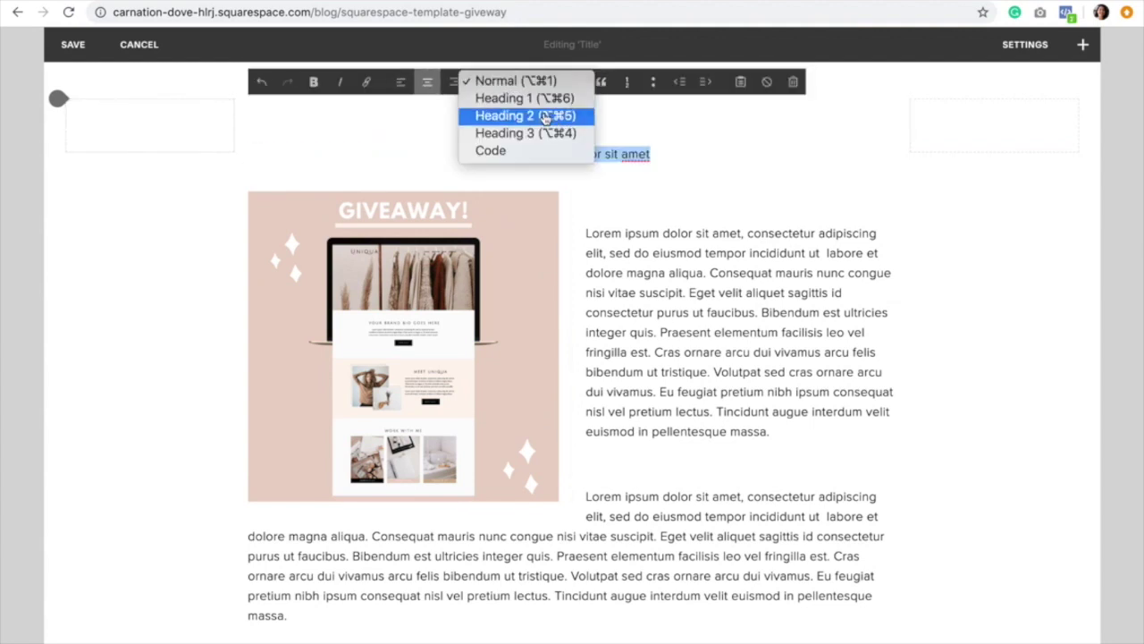
click(534, 117)
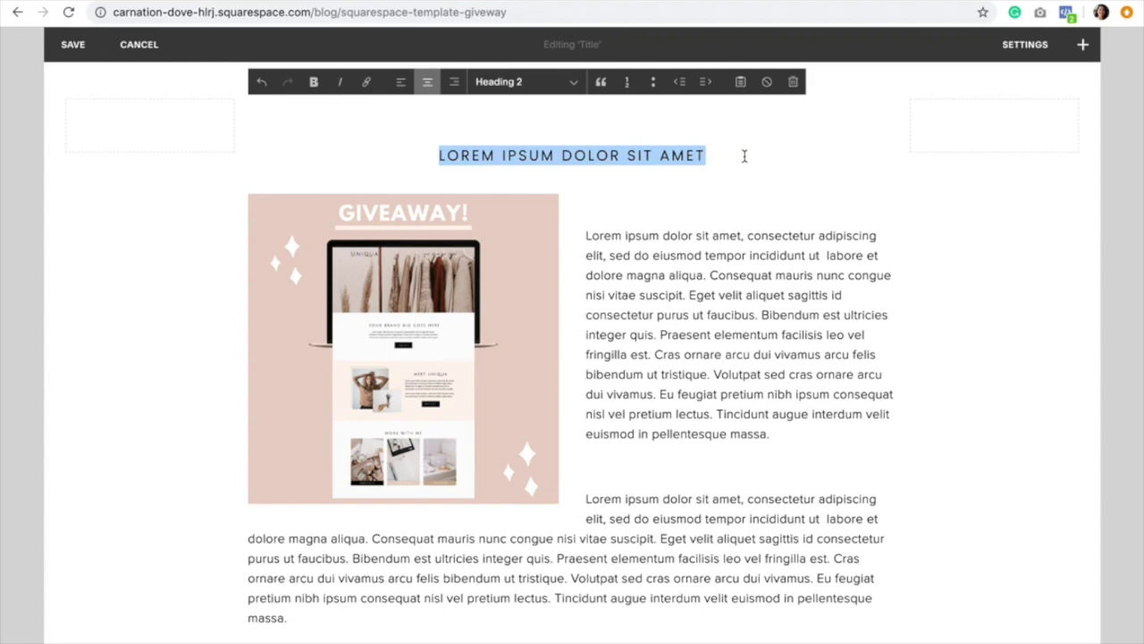
click(743, 156)
Widen the image-and-text area by dragging the column handle
scroll(565, 274, up, 1)
scroll(566, 274, up, 2)
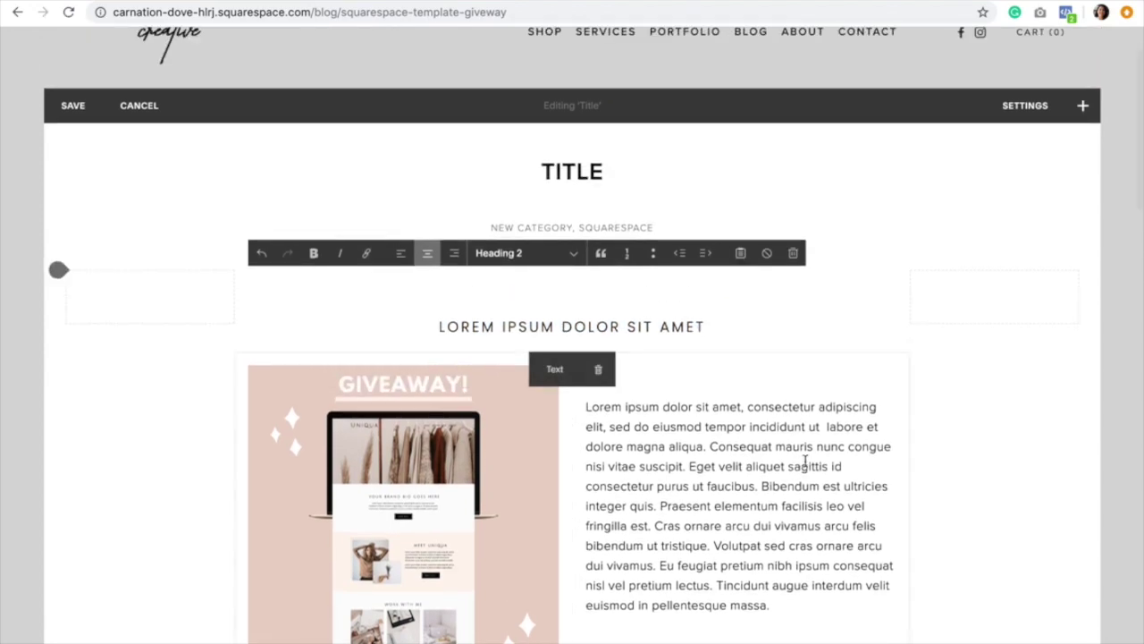
scroll(807, 464, down, 4)
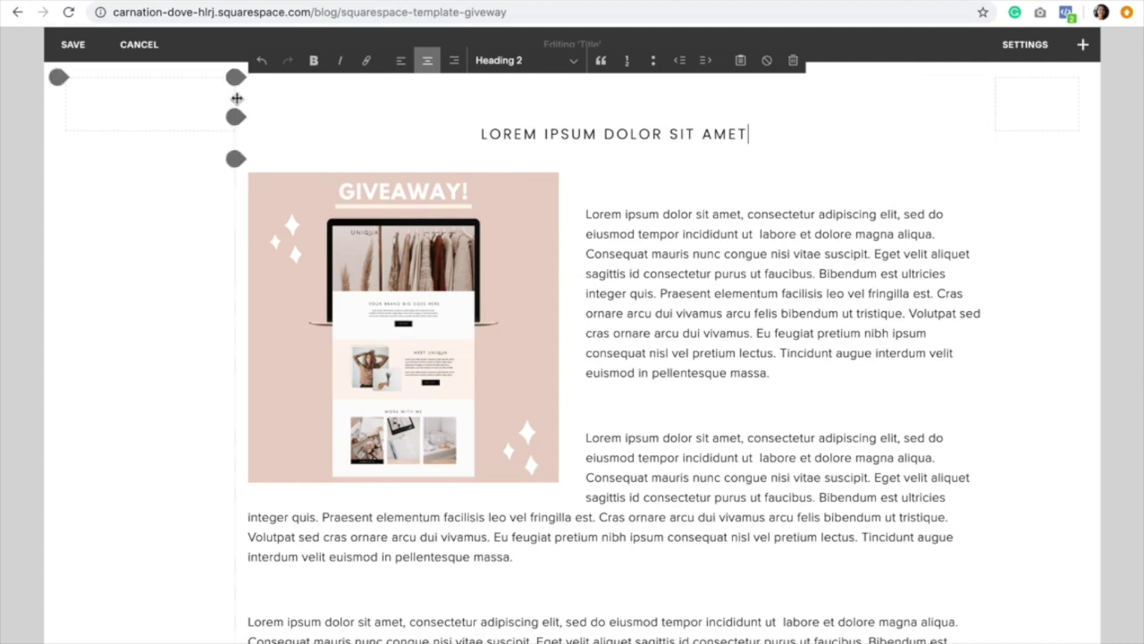
drag(232, 97, 134, 96)
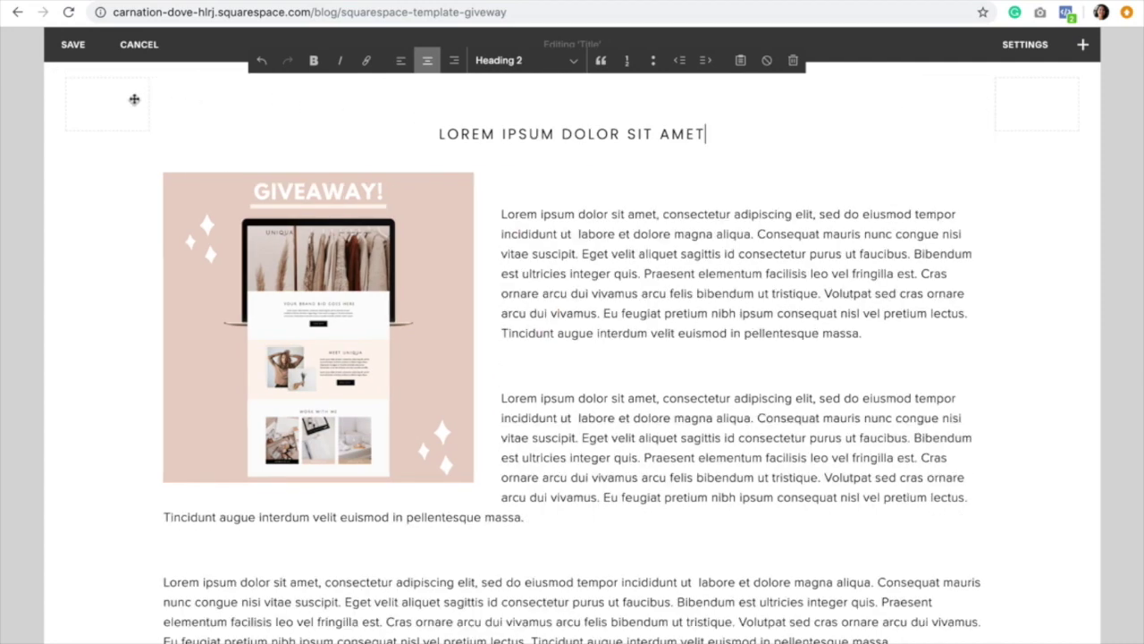
scroll(617, 302, down, 3)
Review the body text beside the image and save the post layout
click(616, 301)
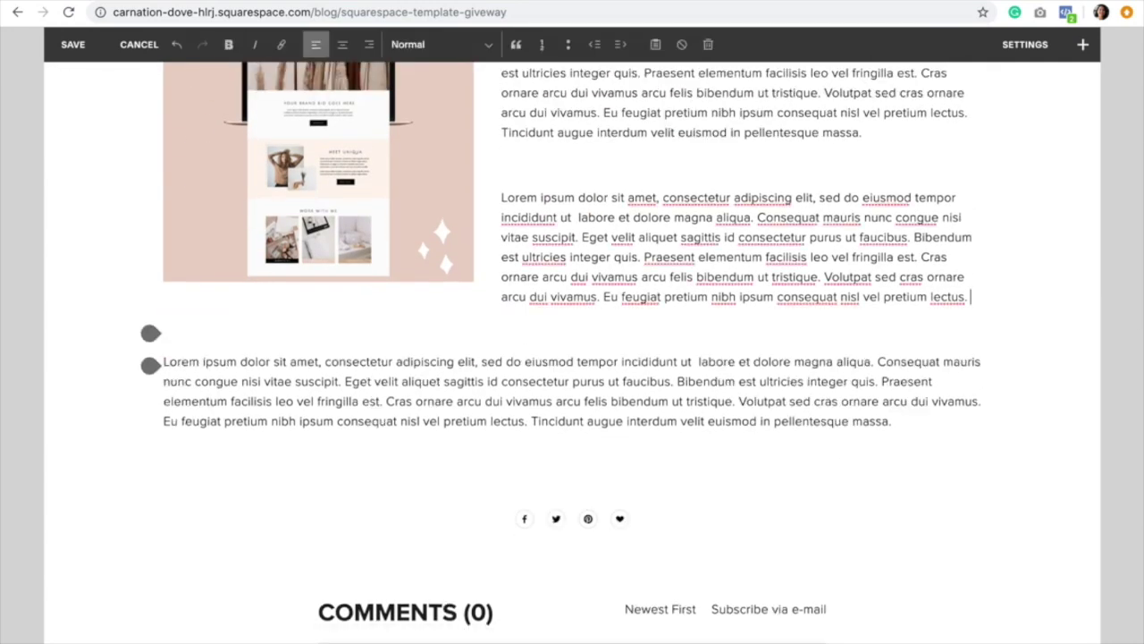
scroll(703, 241, up, 5)
scroll(704, 241, down, 5)
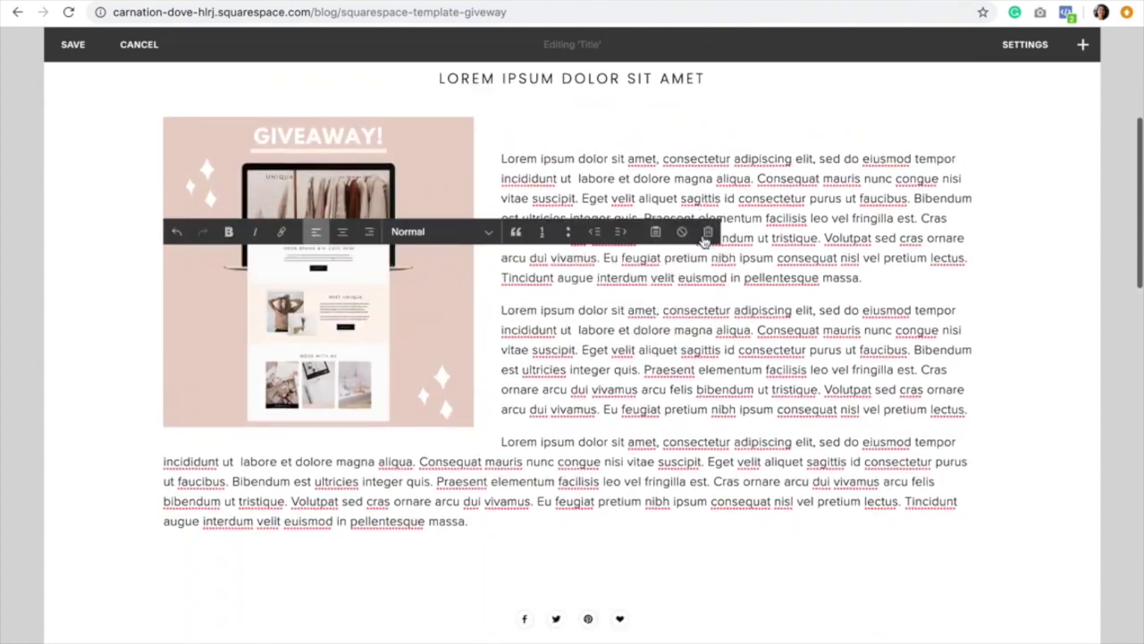
scroll(703, 237, down, 2)
scroll(704, 240, up, 6)
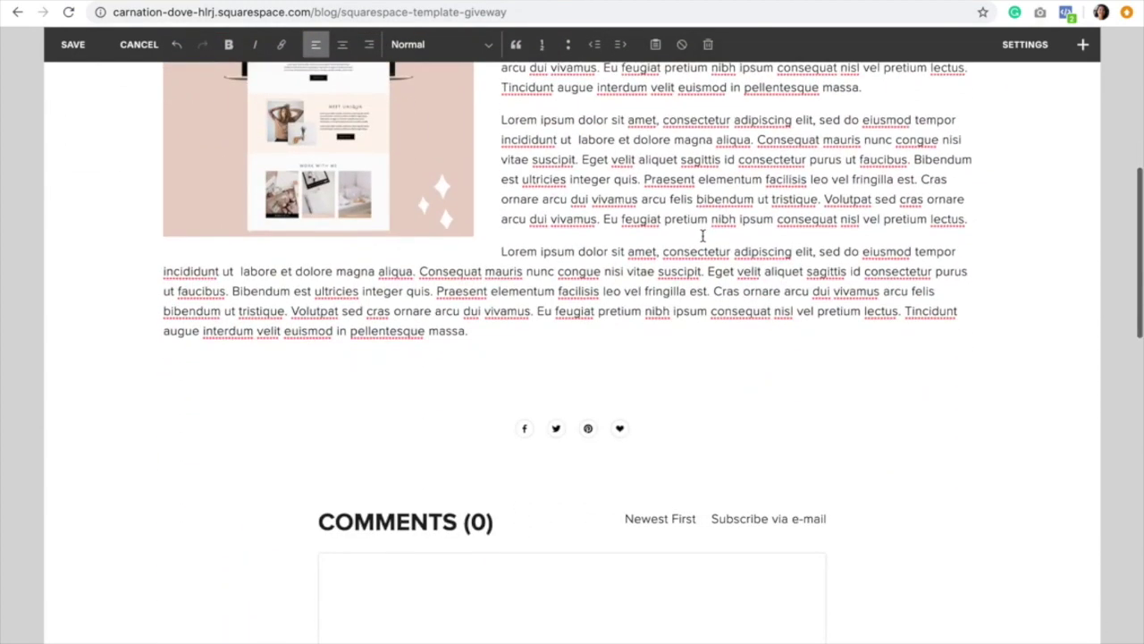
scroll(703, 241, up, 1)
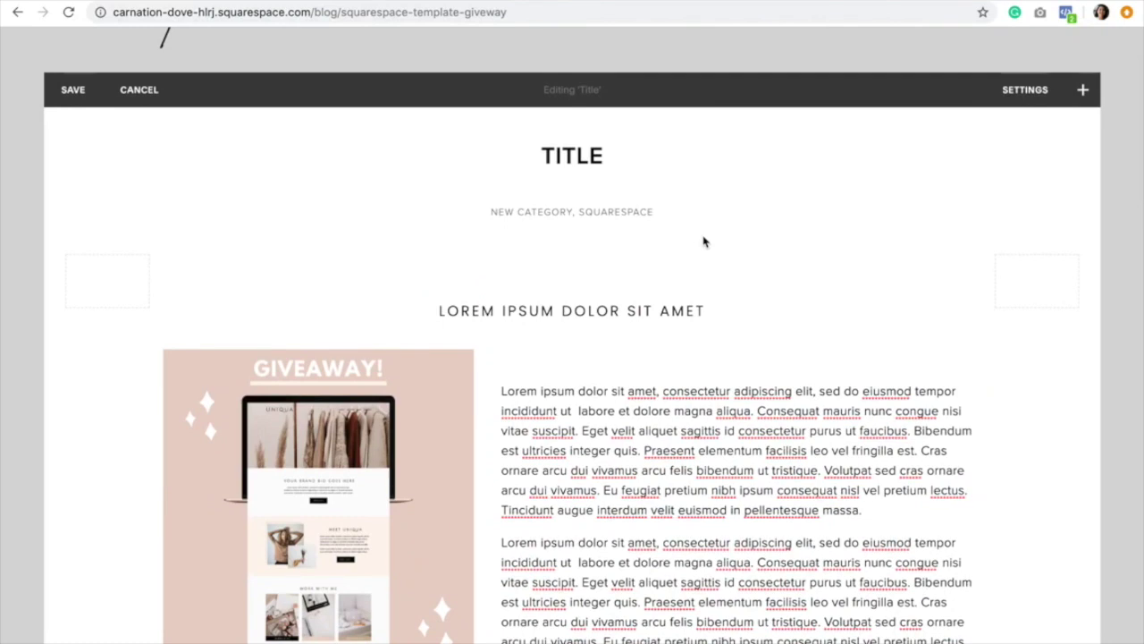
scroll(703, 241, down, 3)
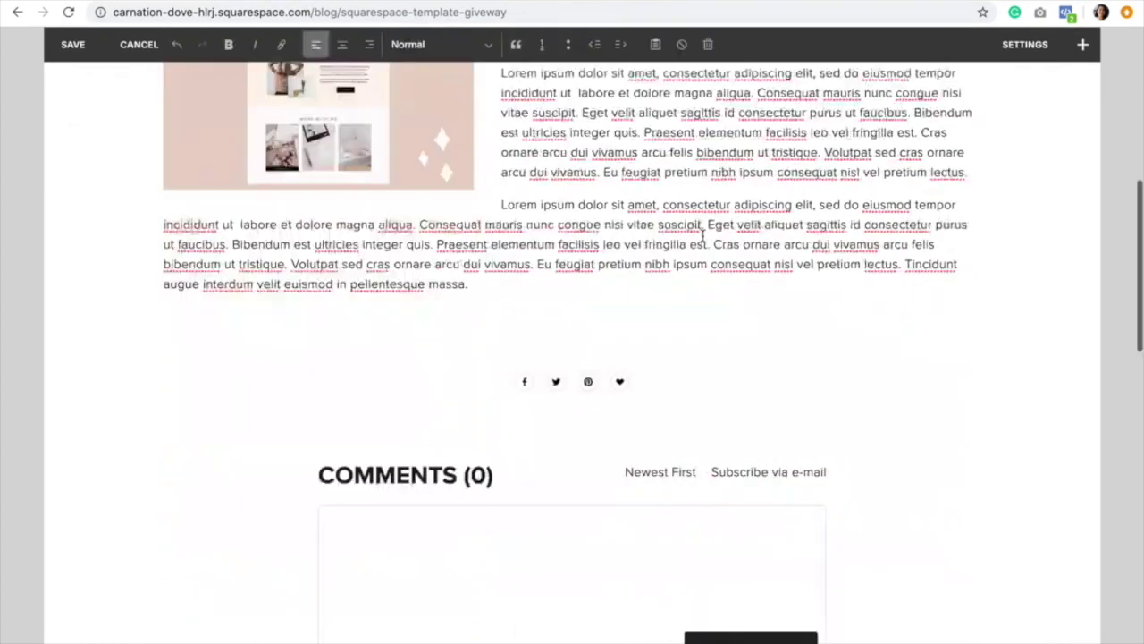
scroll(703, 242, up, 5)
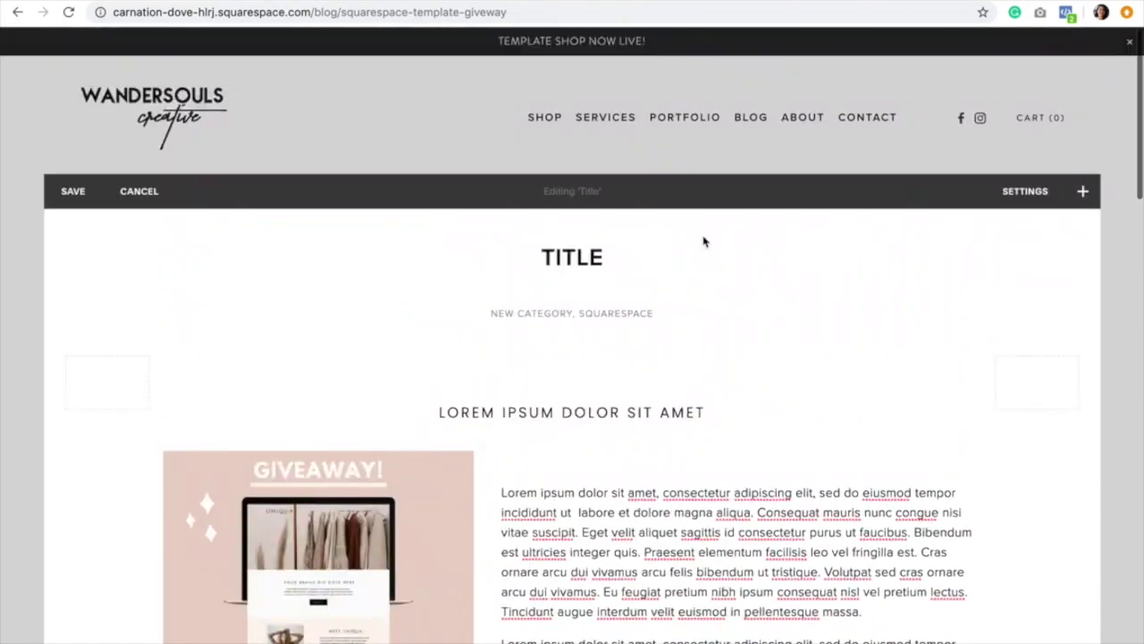
click(73, 191)
Go back to the Blog panel, where the 'Title' draft is listed beside its preview
scroll(513, 309, down, 2)
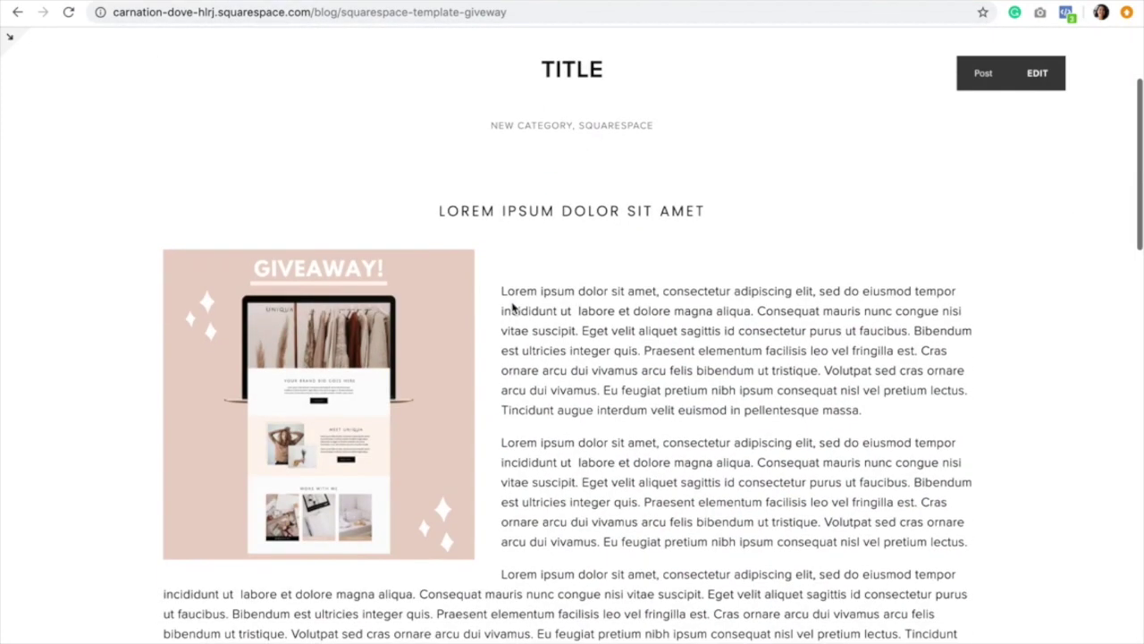
click(9, 38)
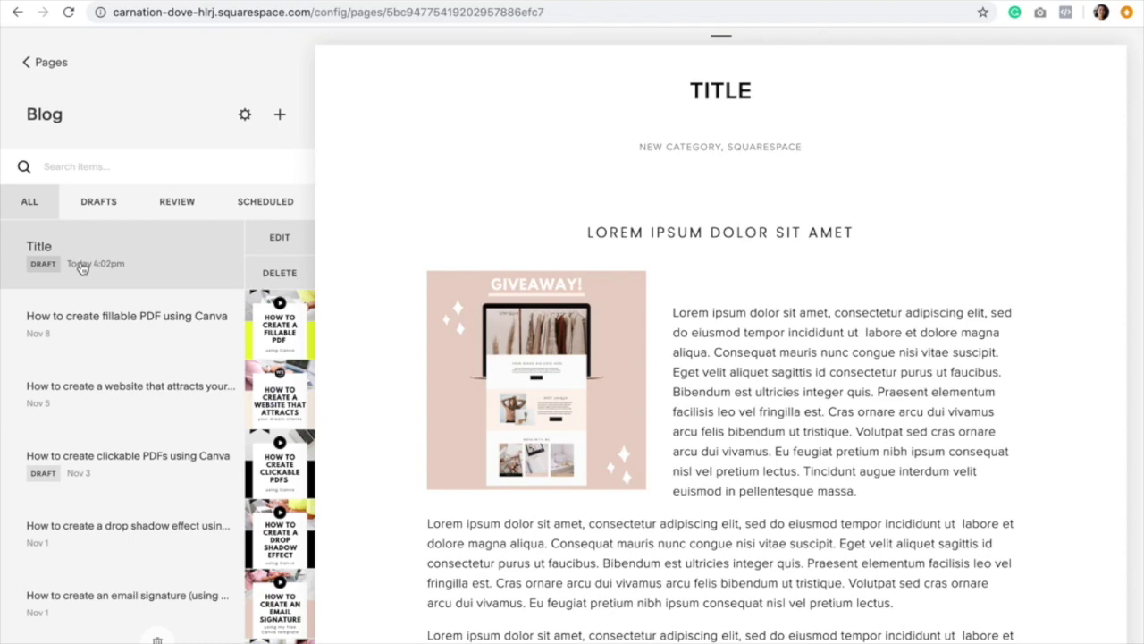
Reopen the 'Title' draft post in the Edit Post dialog to prepare it for publishing
click(280, 239)
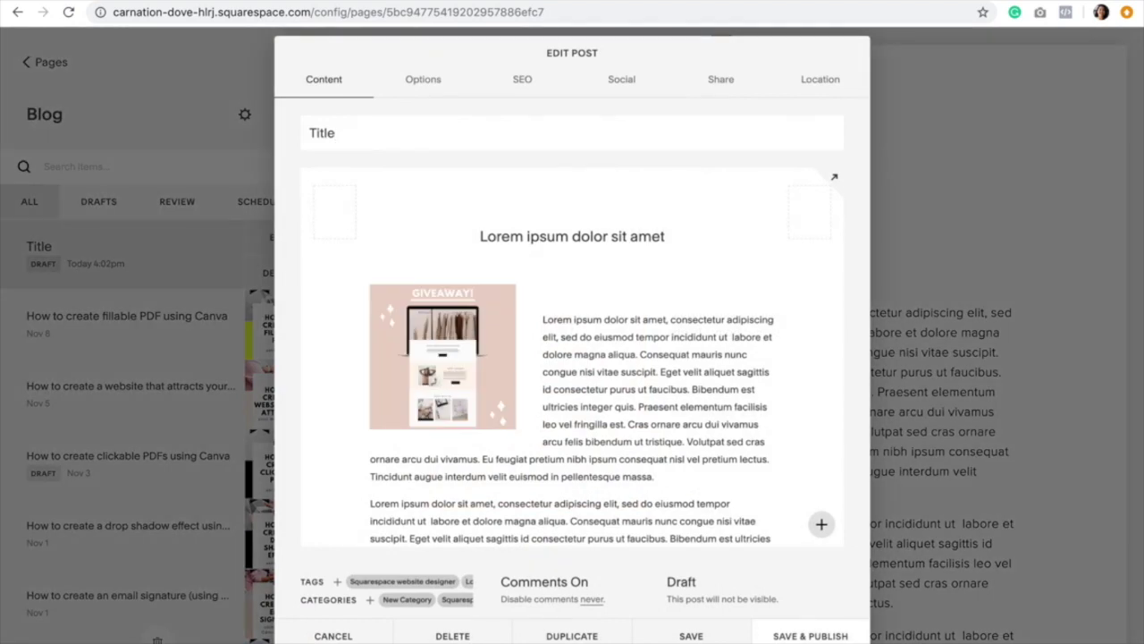